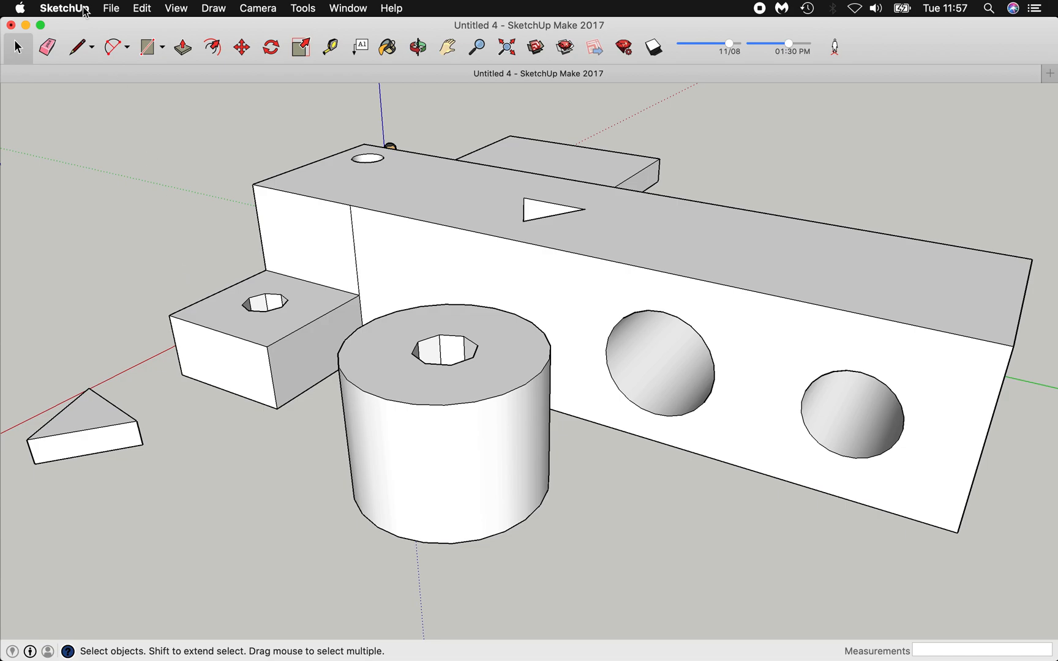
Orbit the model so the long block faces forward.
left_click(94, 49)
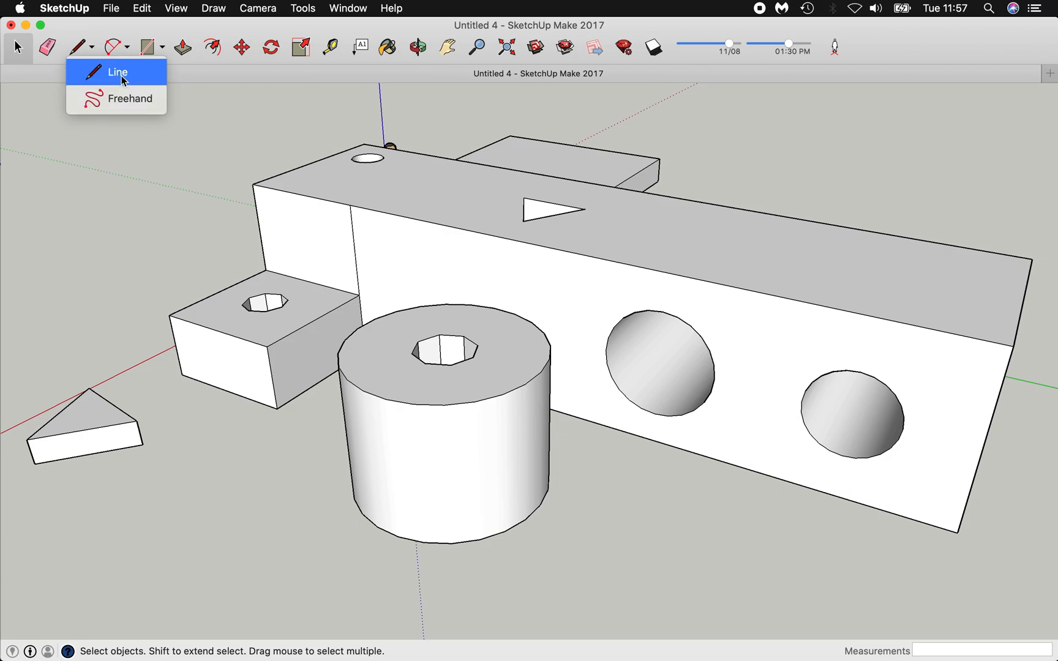
left_click(420, 54)
left_click_drag(602, 233, 423, 260)
left_click_drag(682, 269, 266, 250)
left_click_drag(477, 270, 335, 273)
left_click_drag(527, 200, 462, 244)
scroll(702, 384, "down", 5)
left_click_drag(702, 383, 761, 441)
Zoom, pan and tilt to look down closely on the flat slab beside the block.
left_click(477, 49)
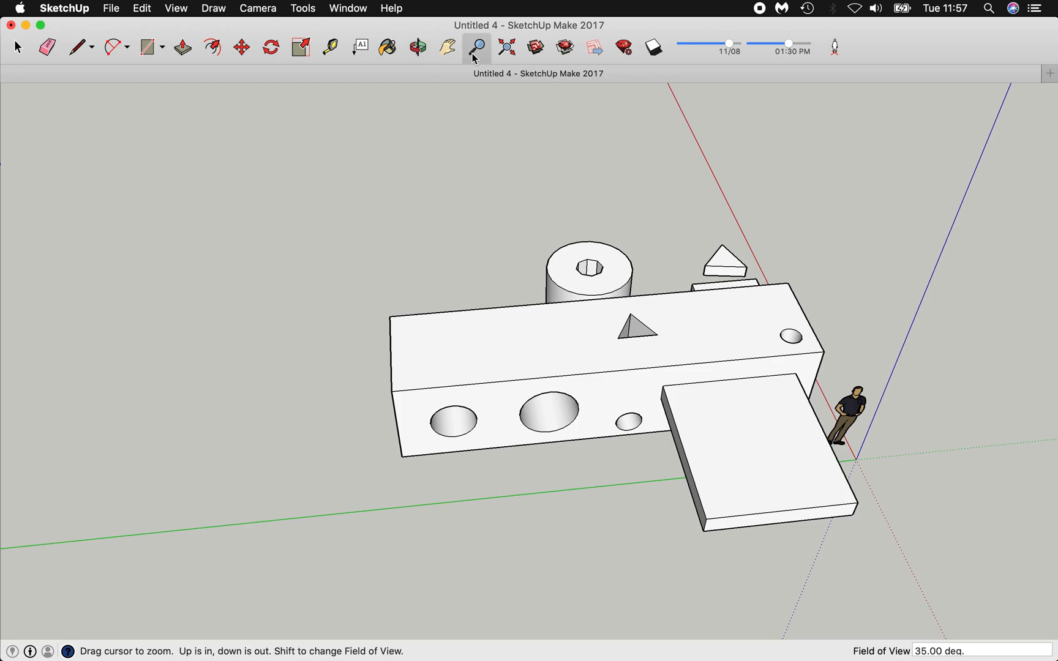
scroll(751, 451, "up", 5)
scroll(751, 451, "down", 3)
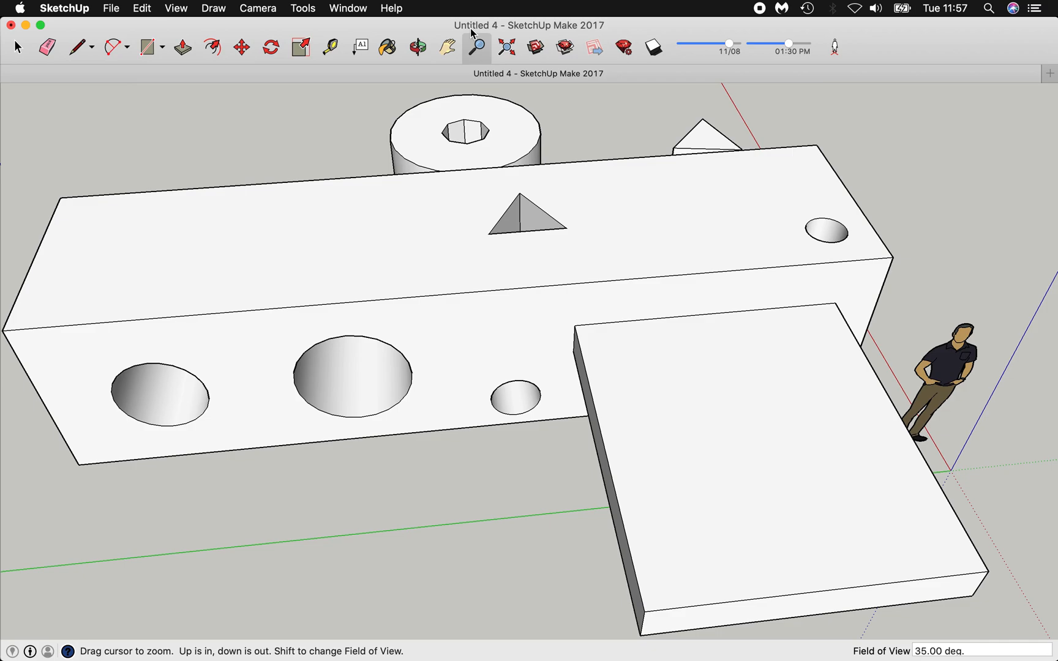
left_click(449, 49)
left_click_drag(822, 385, 645, 324)
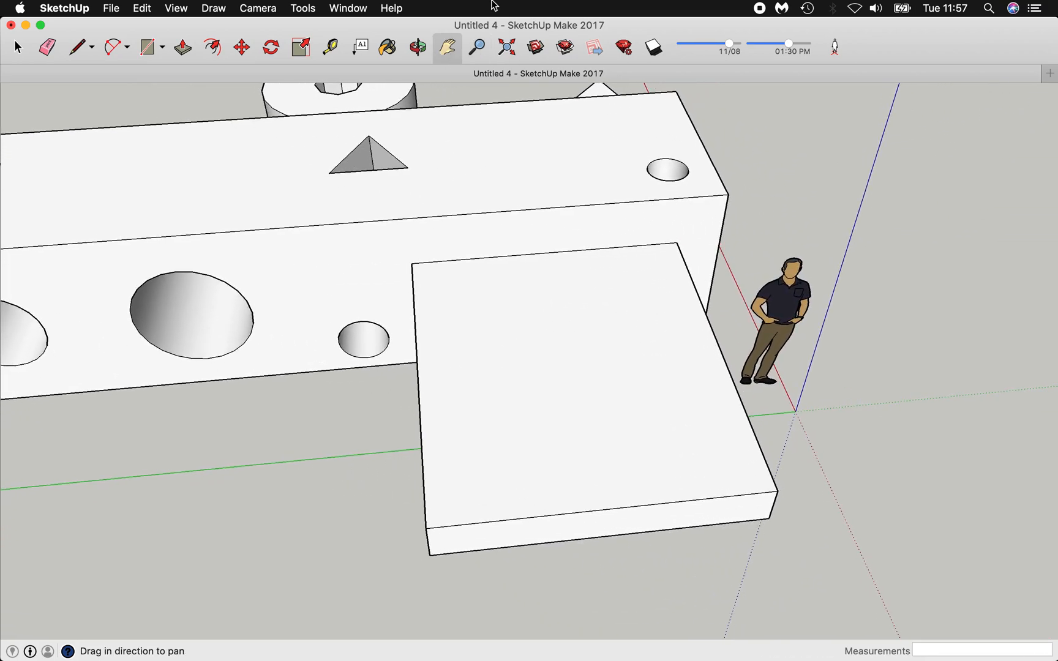
left_click(420, 50)
left_click_drag(525, 233, 486, 325)
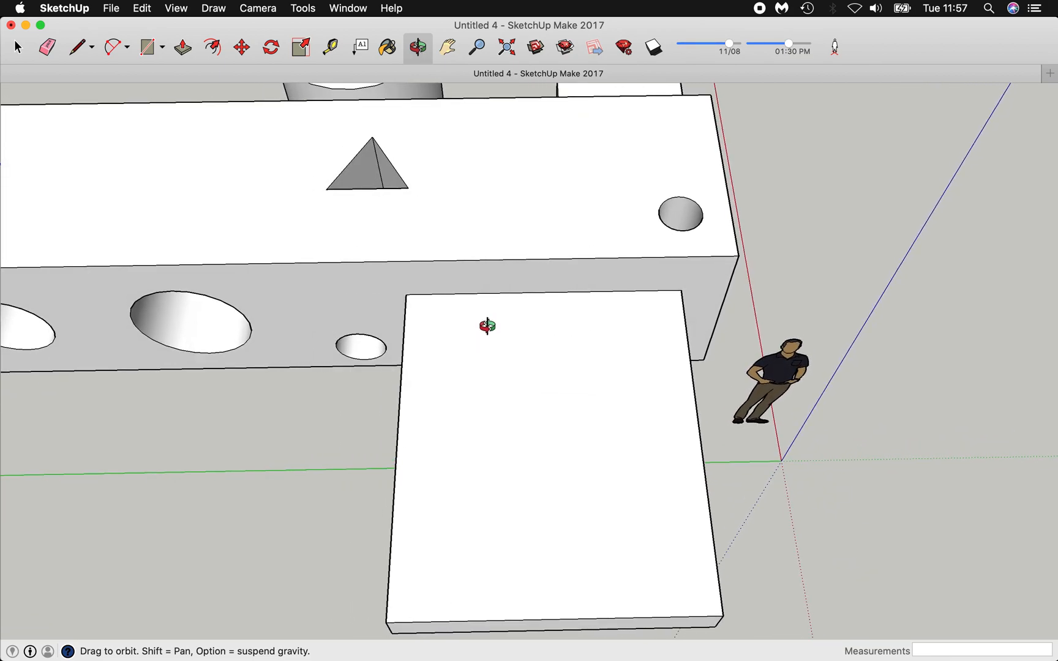
Start a straight-line zigzag outline across the slab's top, running to its bottom-right.
left_click(91, 49)
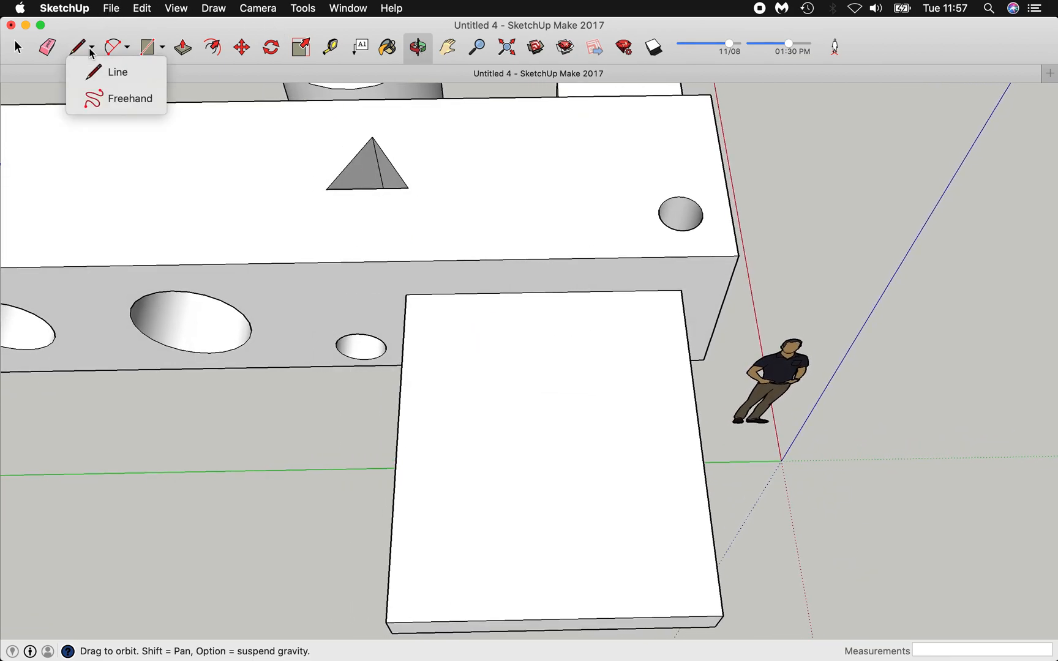
left_click(113, 73)
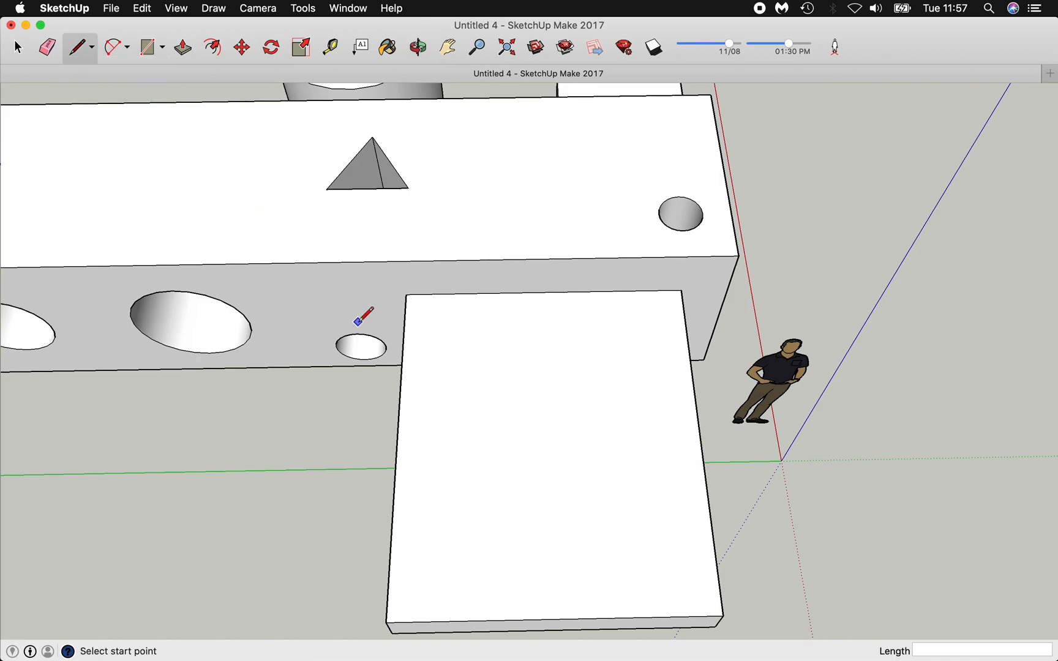
left_click(434, 368)
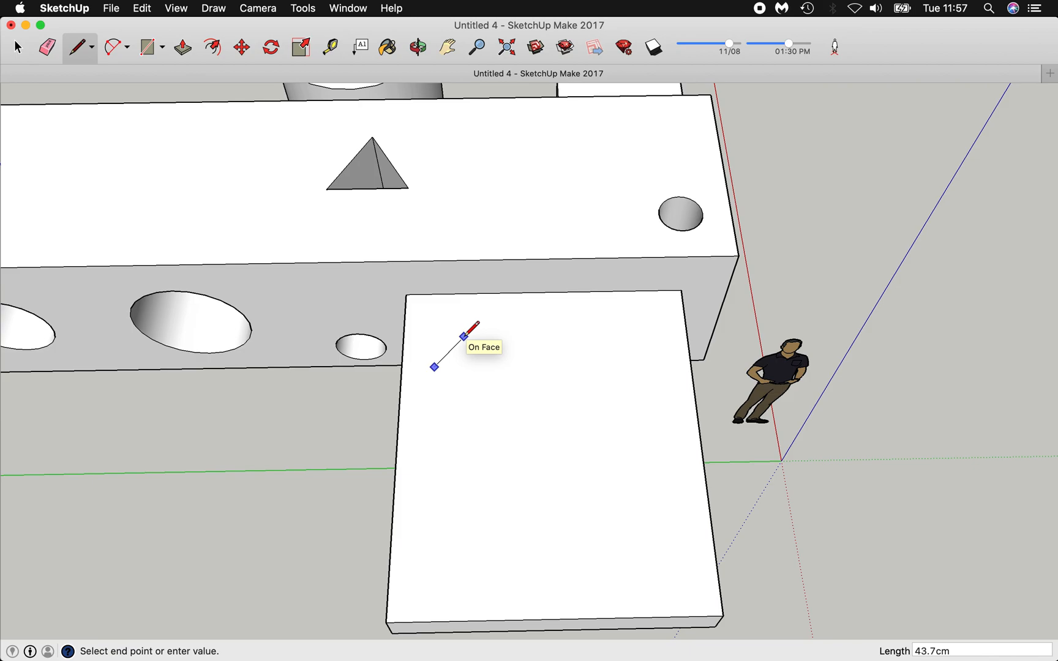
left_click(464, 336)
left_click(539, 370)
left_click(588, 337)
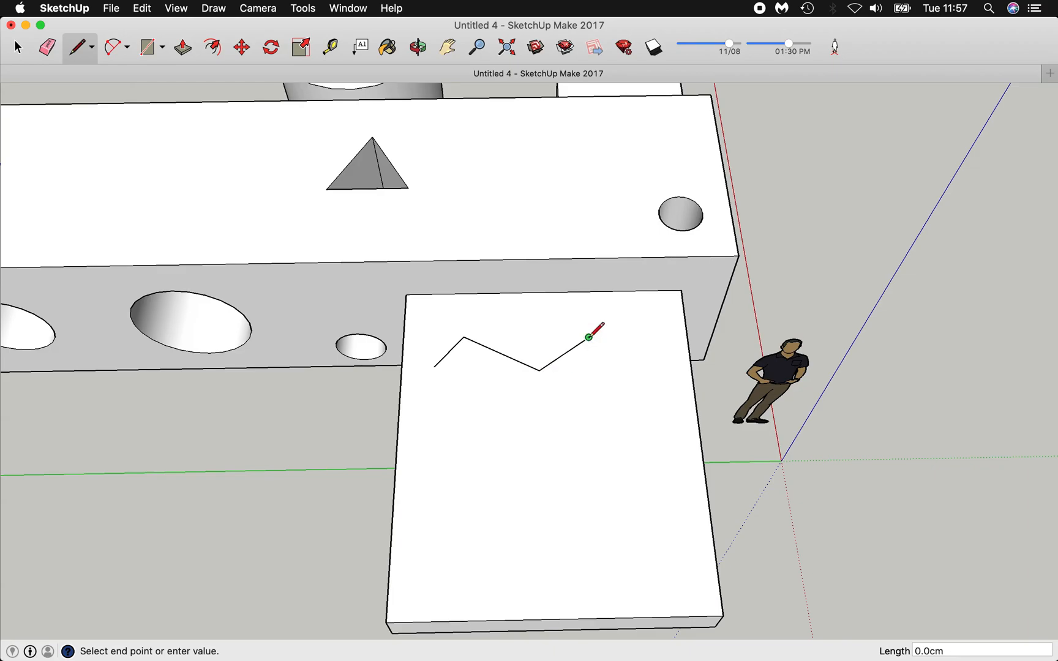
left_click(663, 394)
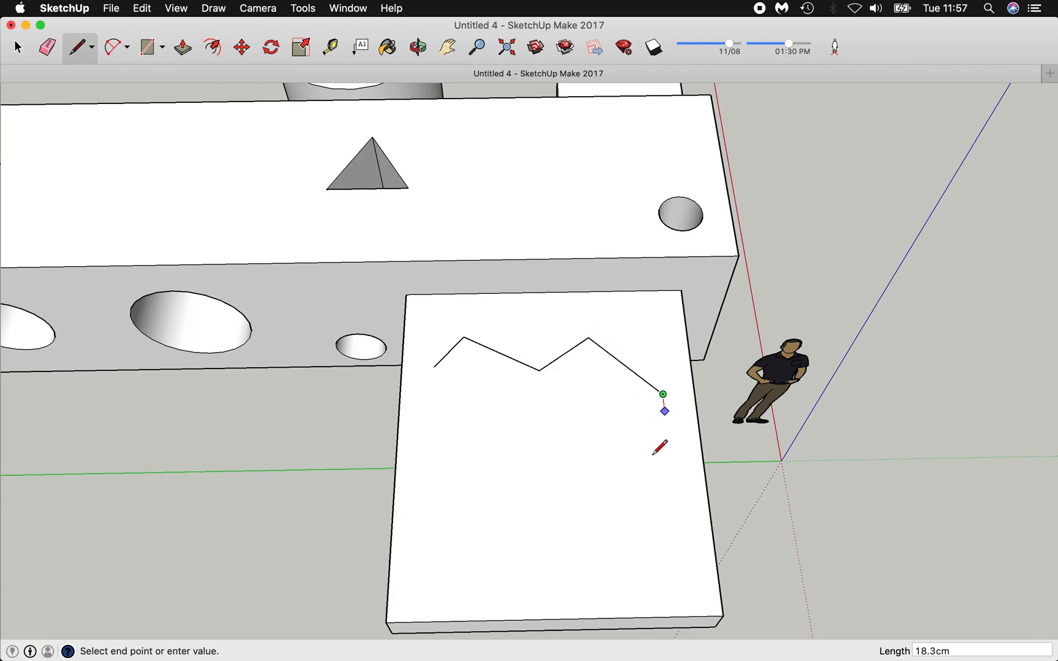
left_click(625, 552)
Continue the zigzag edges through the slab's middle and close the outline at its start point.
left_click(481, 555)
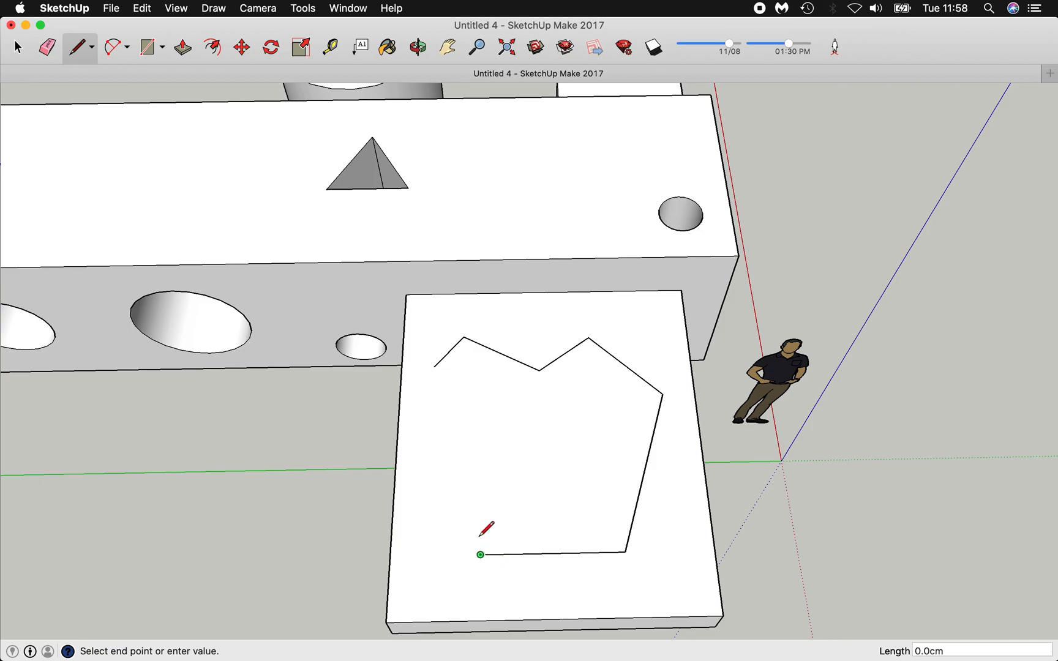
left_click(566, 473)
left_click(520, 431)
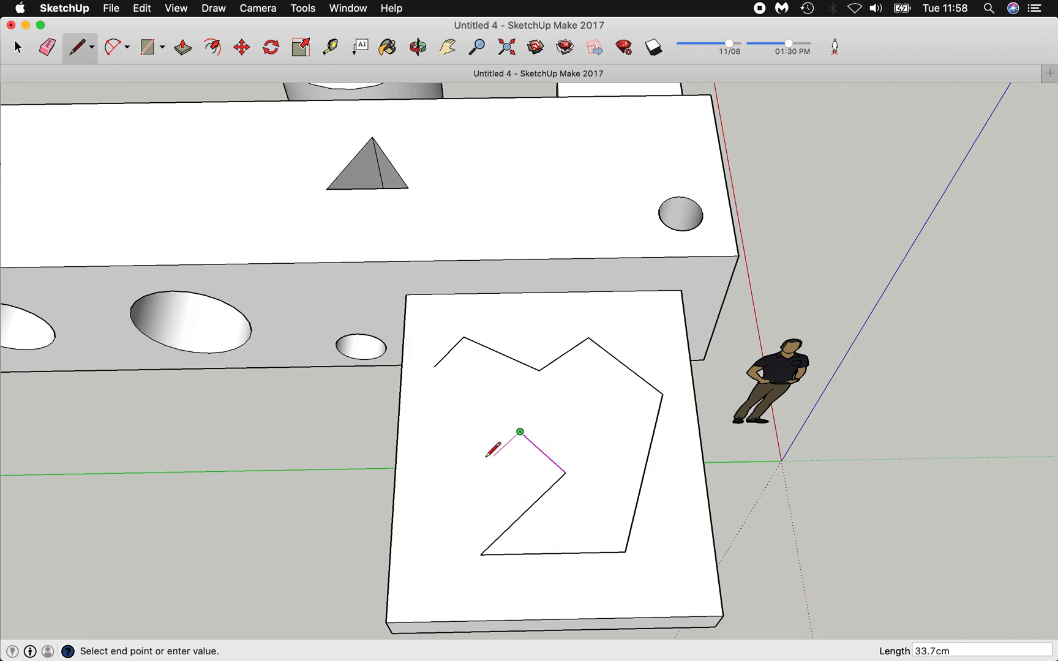
left_click(442, 473)
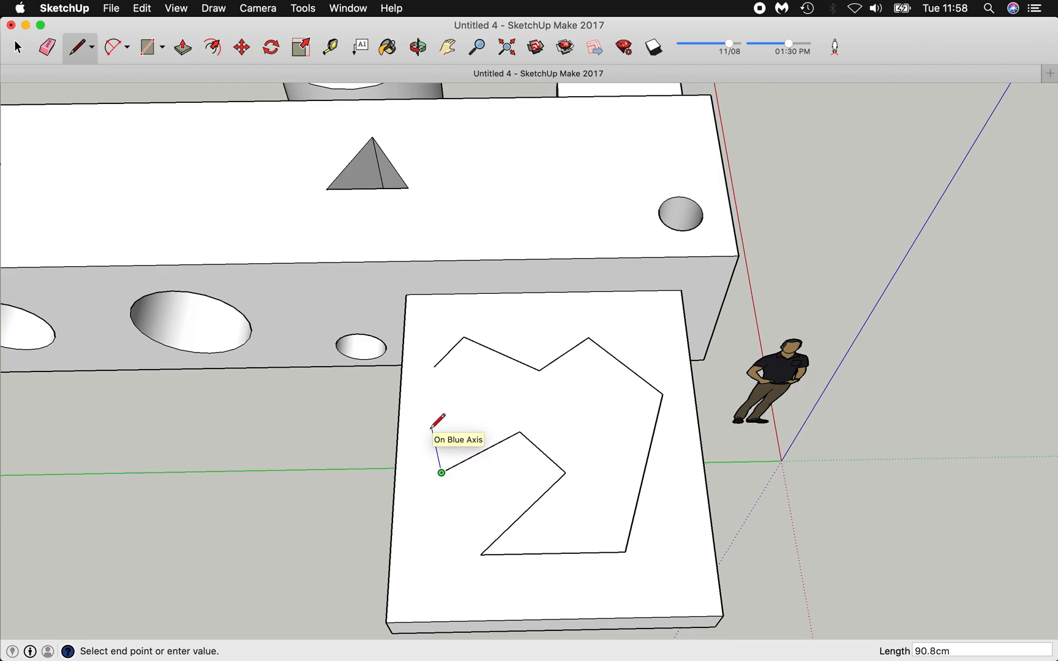
left_click(481, 409)
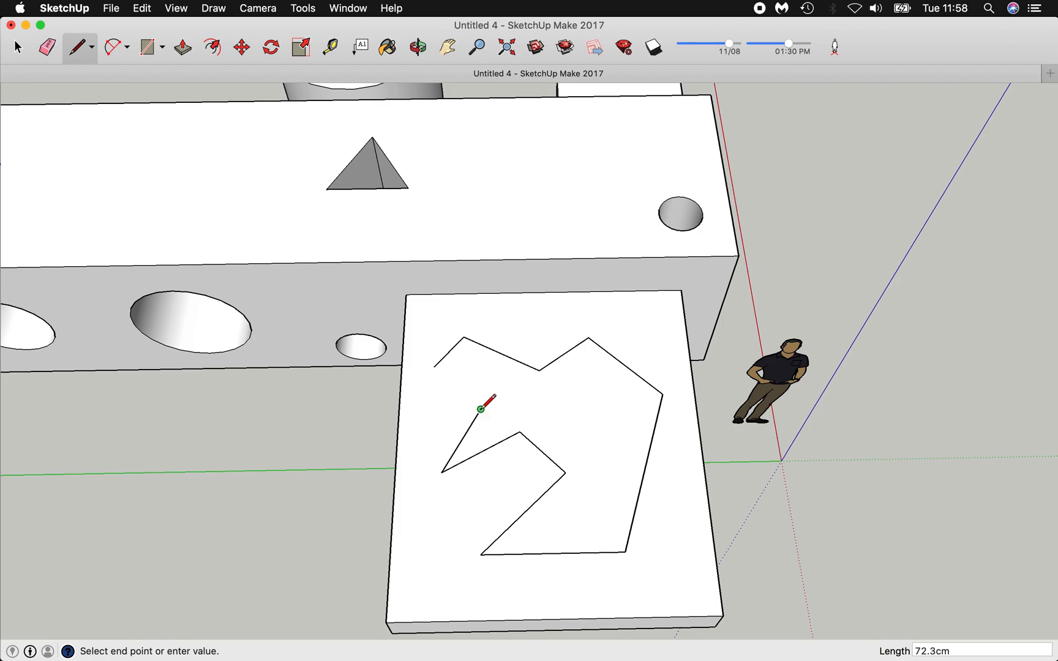
left_click(603, 432)
left_click(601, 397)
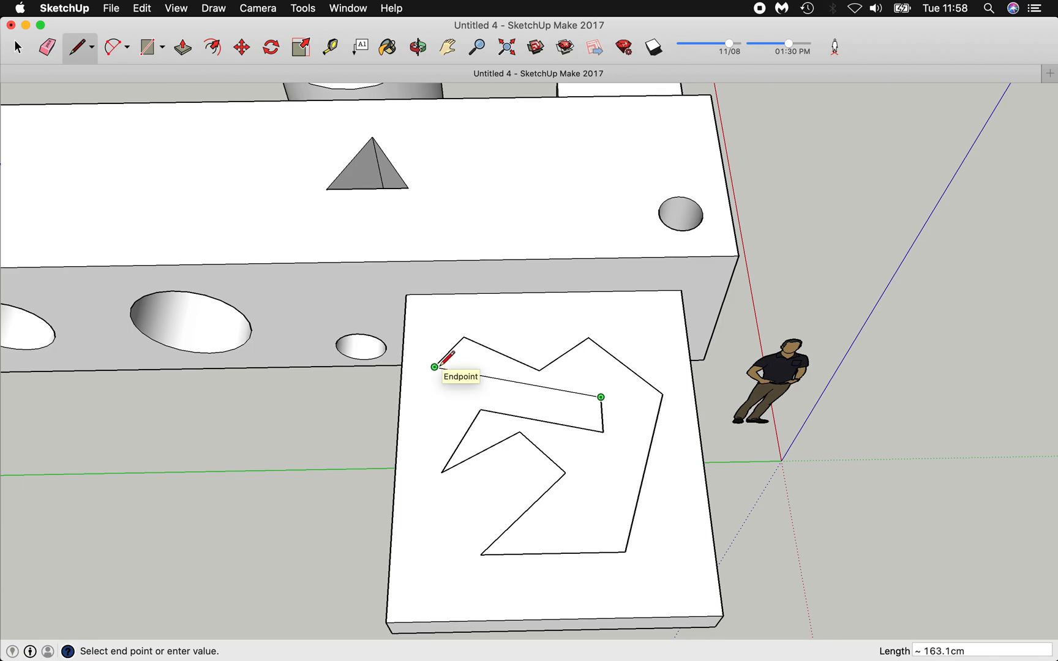
left_click(434, 367)
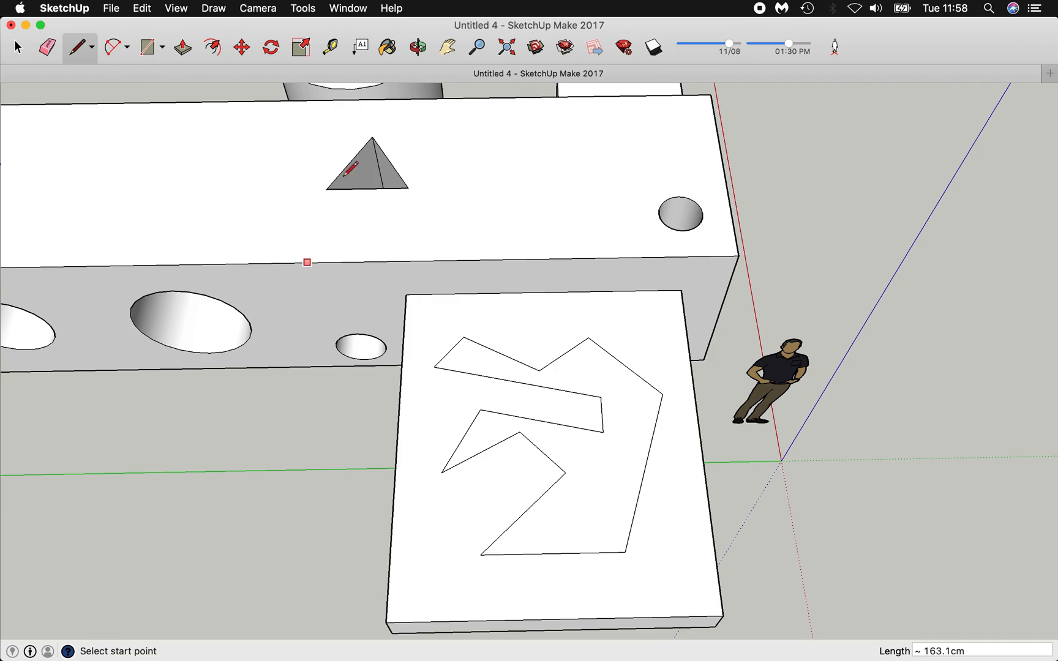
Orbit to the slab's front face and begin a straight-line zigzag across it.
left_click(424, 53)
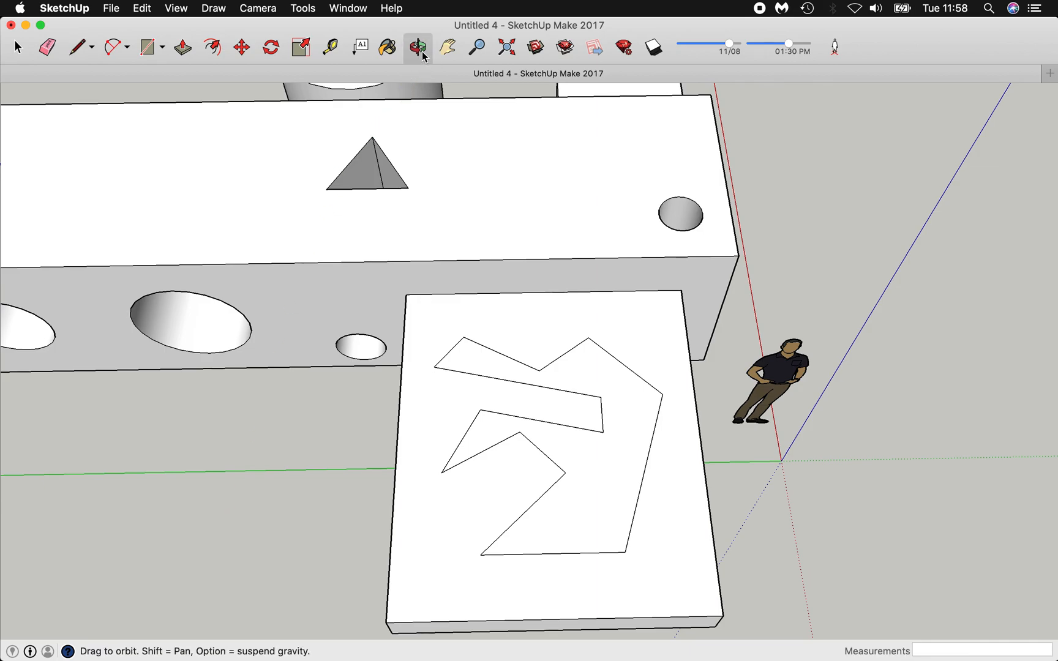
left_click_drag(243, 426, 520, 349)
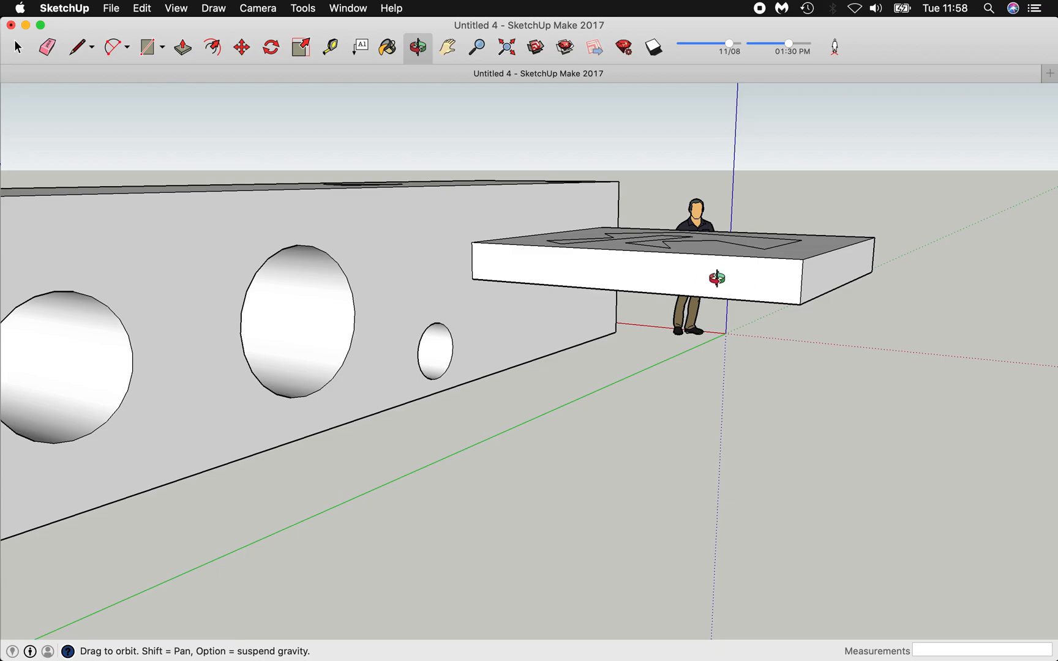
scroll(711, 285, "up", 5)
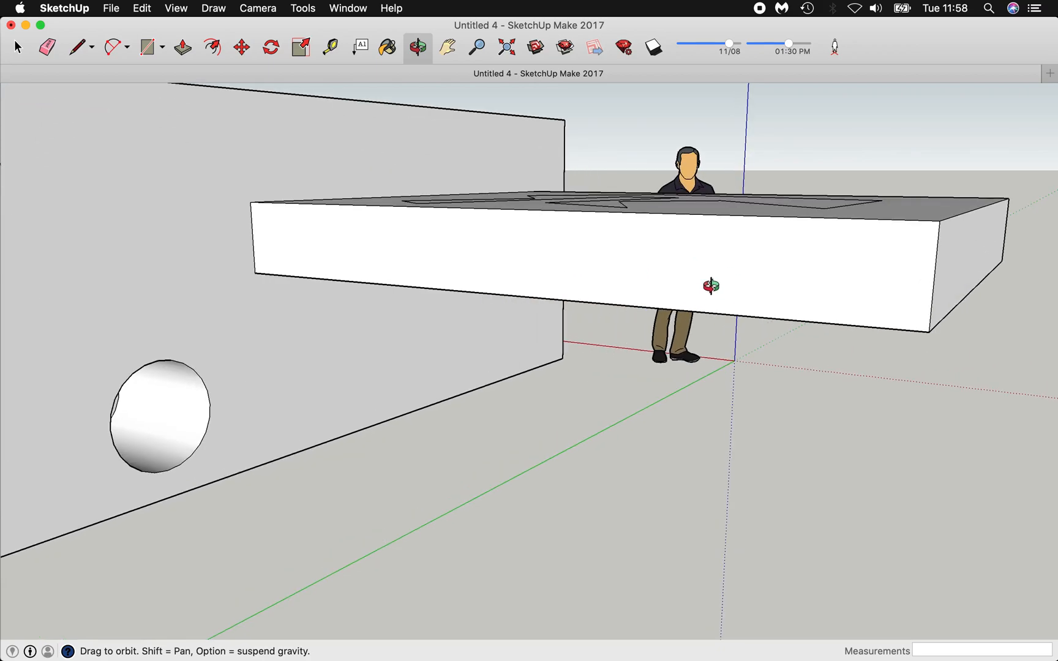
scroll(711, 285, "up", 3)
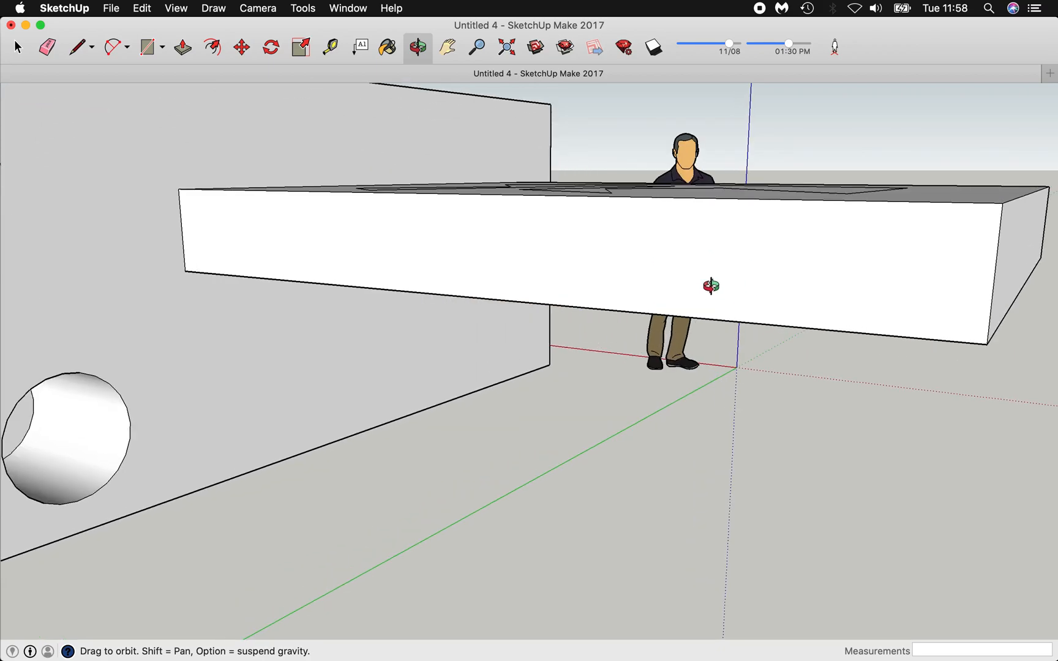
left_click(86, 51)
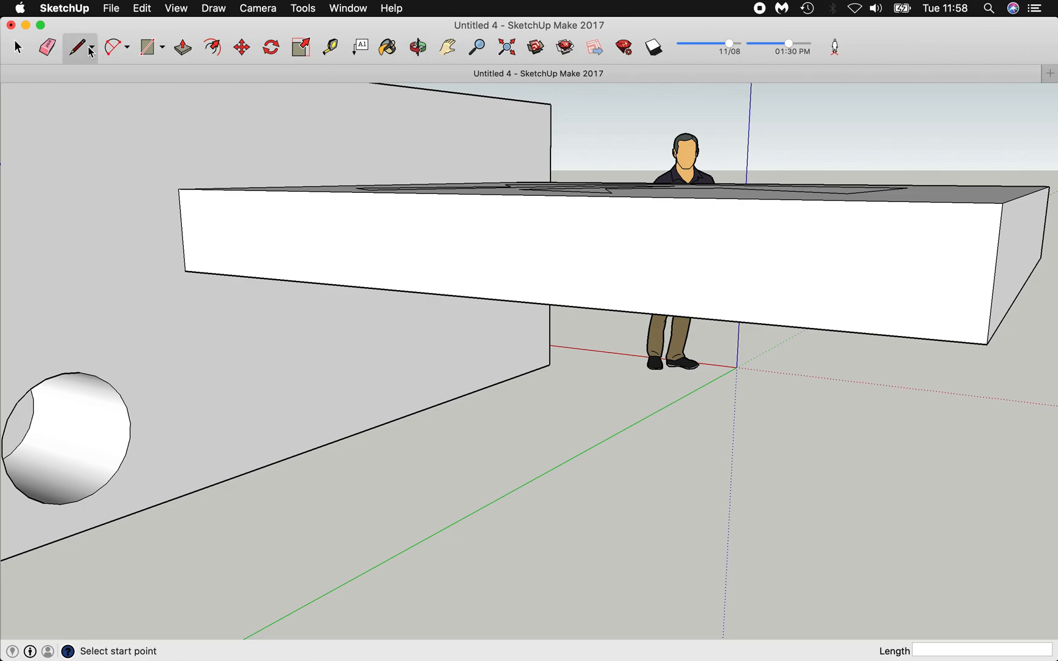
left_click(90, 49)
left_click(101, 74)
left_click(299, 243)
left_click(324, 220)
left_click(363, 249)
Extend the zigzag rightward, return along the red axis and close the loop at the start.
left_click(440, 232)
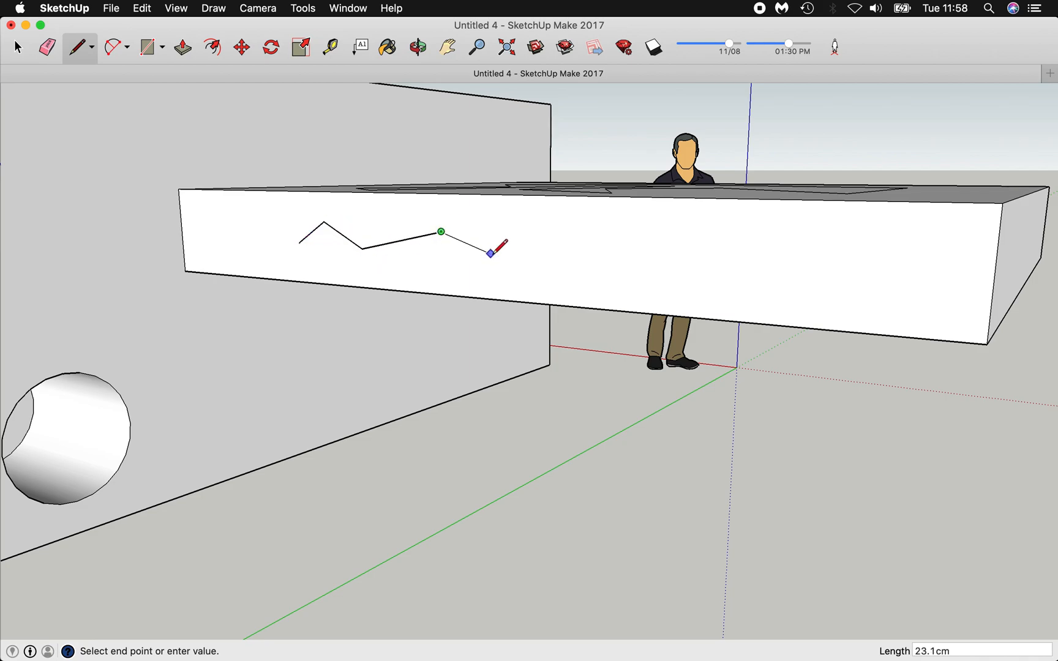
left_click(493, 255)
left_click(585, 239)
left_click(634, 280)
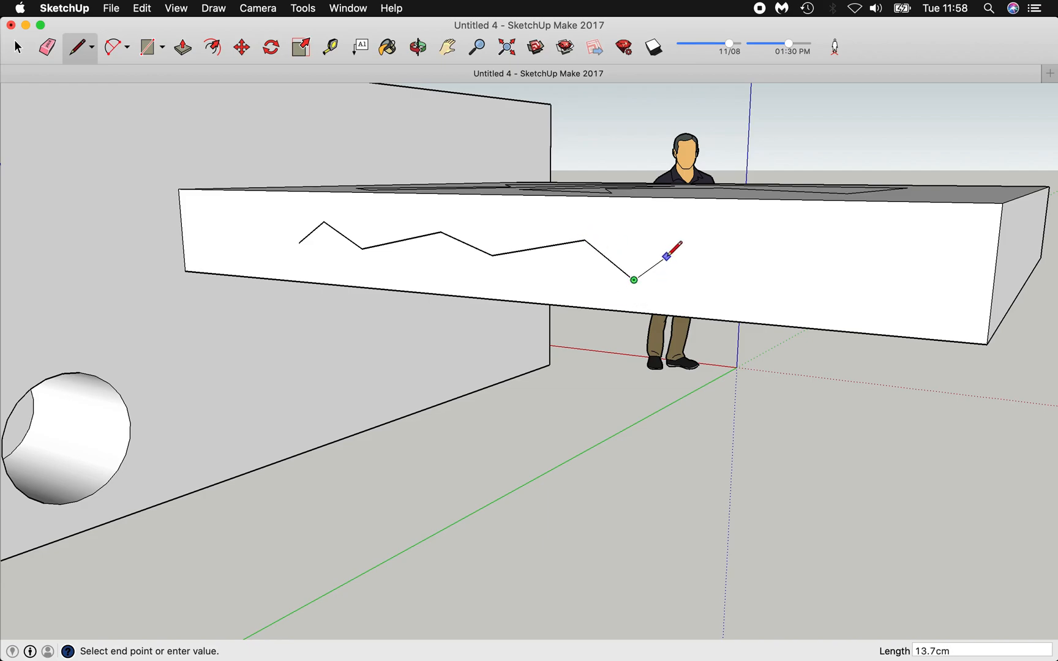
left_click(667, 256)
left_click(625, 230)
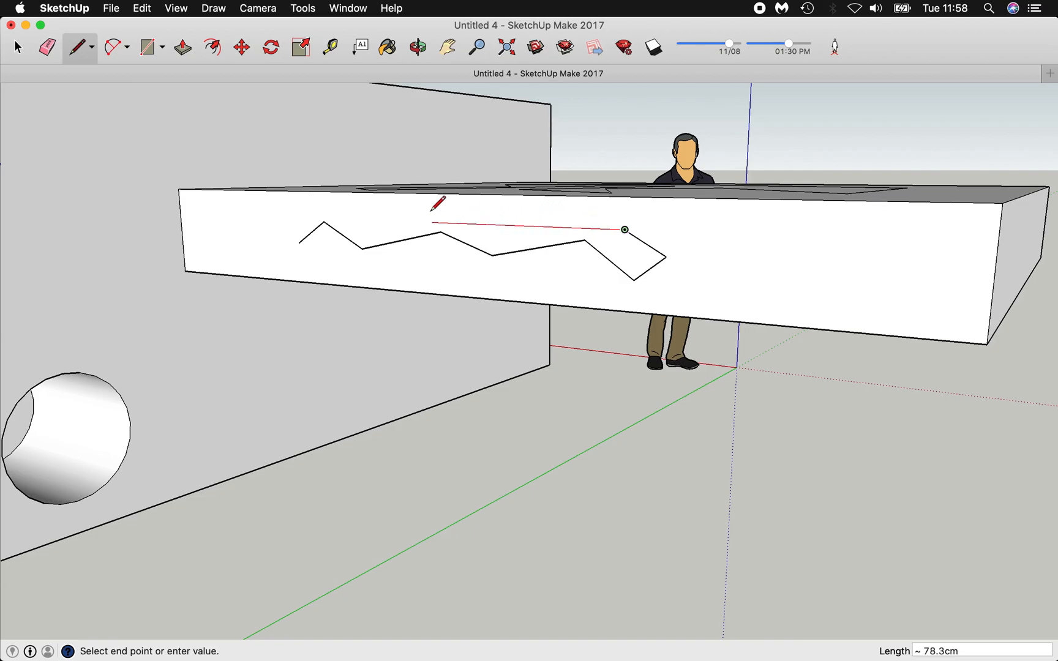
left_click(261, 215)
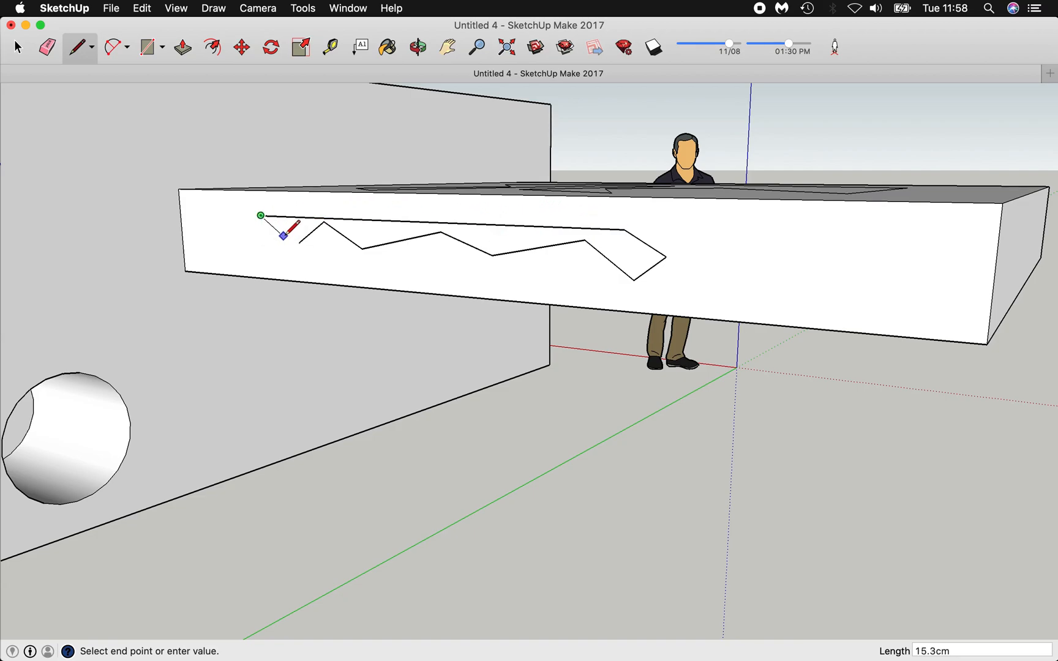
left_click(300, 241)
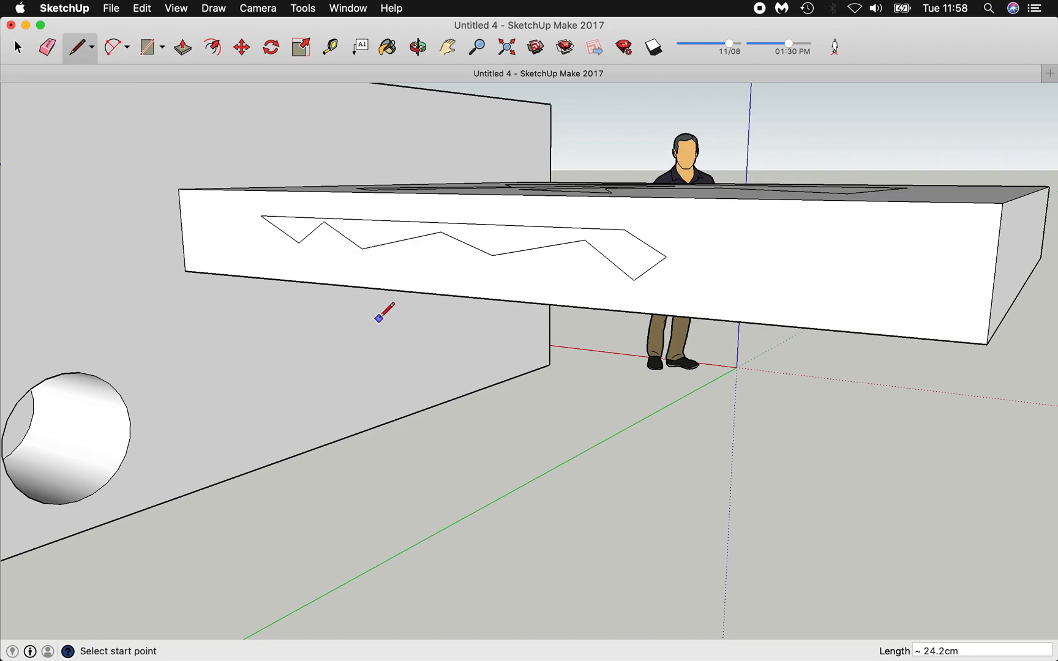
left_click(477, 47)
Zoom out, pan and orbit to face the long block's square end.
scroll(336, 270, "down", 5)
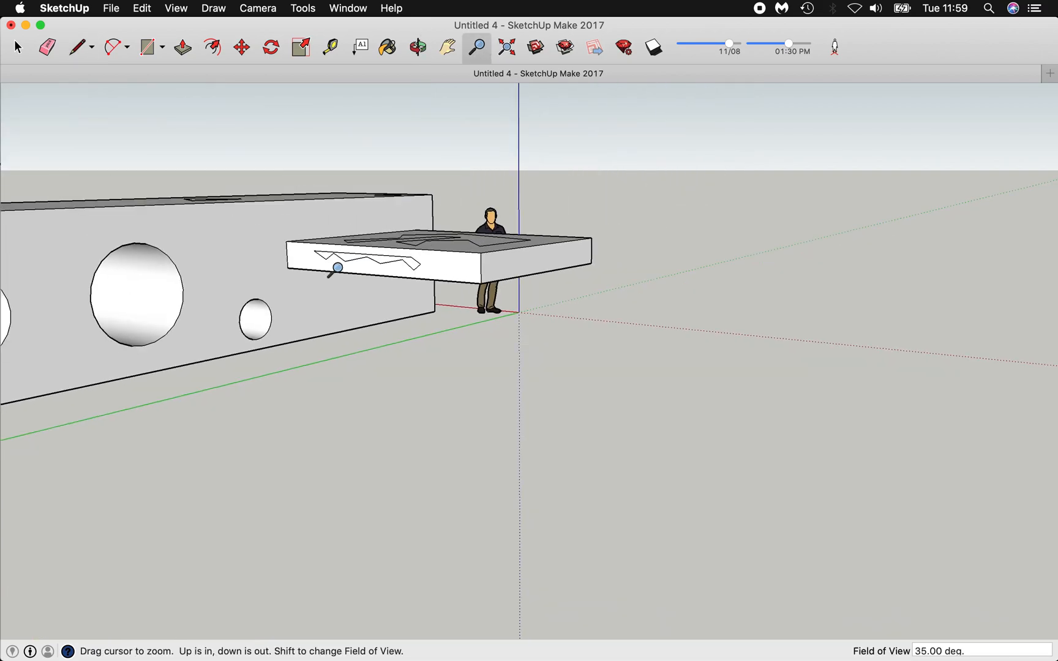
left_click(448, 47)
left_click_drag(118, 300, 463, 305)
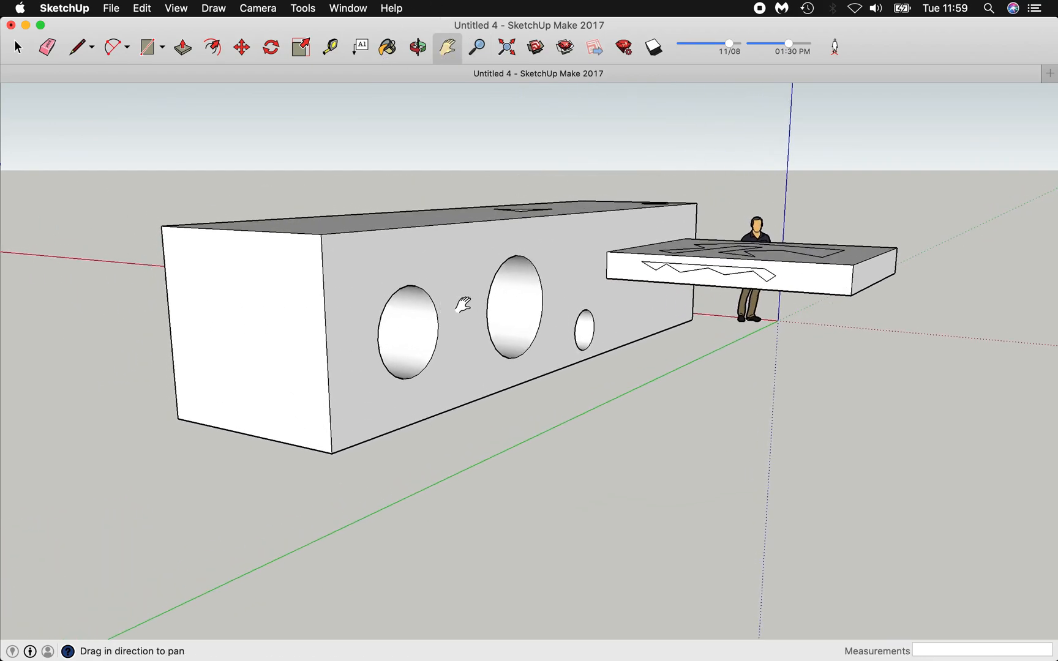
left_click(418, 47)
left_click_drag(180, 388, 373, 373)
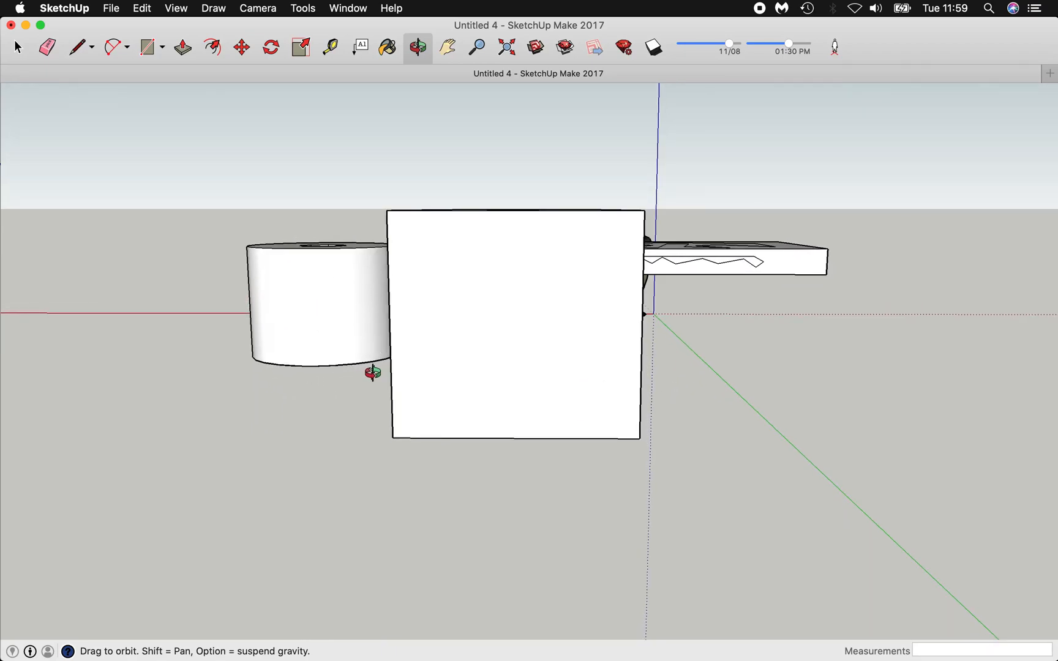
scroll(373, 373, "up", 3)
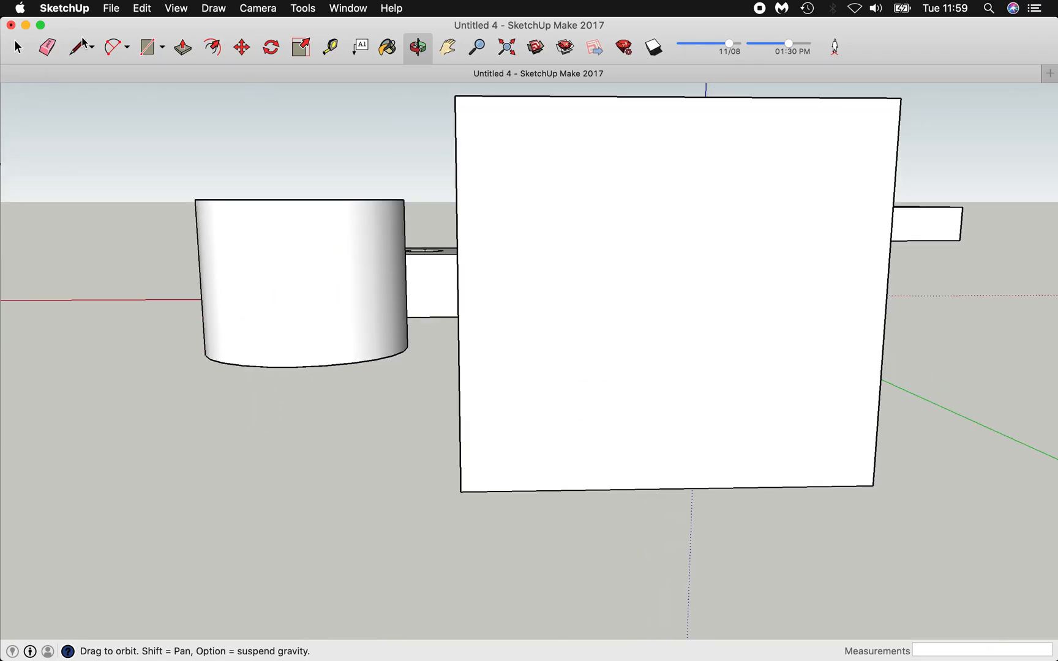
left_click(82, 46)
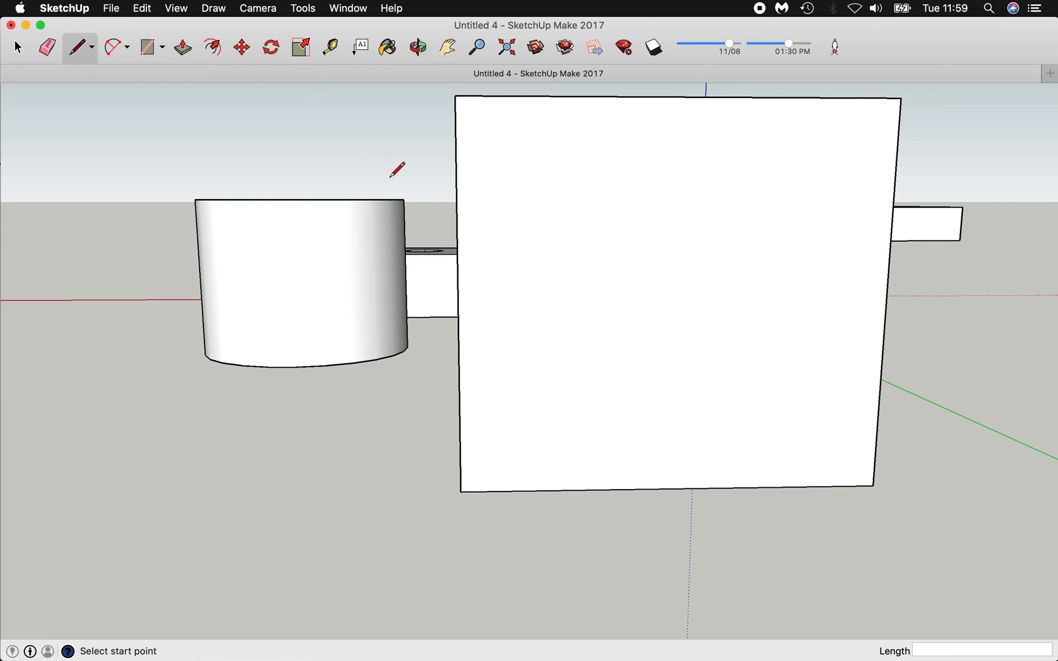
Draw a closed zigzag polygon of straight edges across the upper half of the end face.
left_click(501, 190)
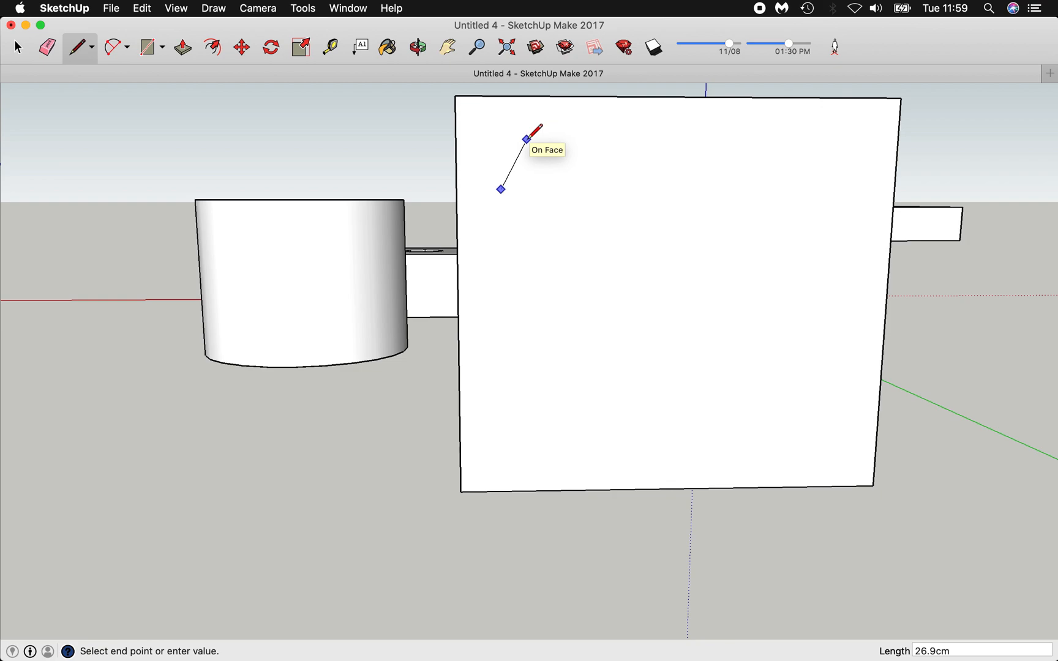
left_click(527, 139)
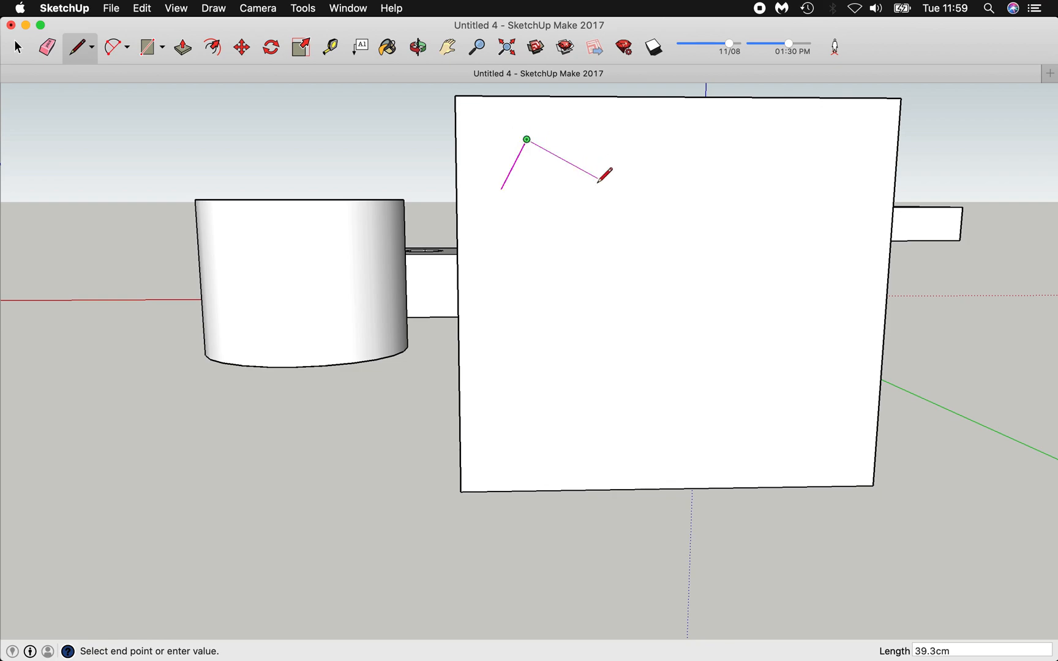
left_click(597, 207)
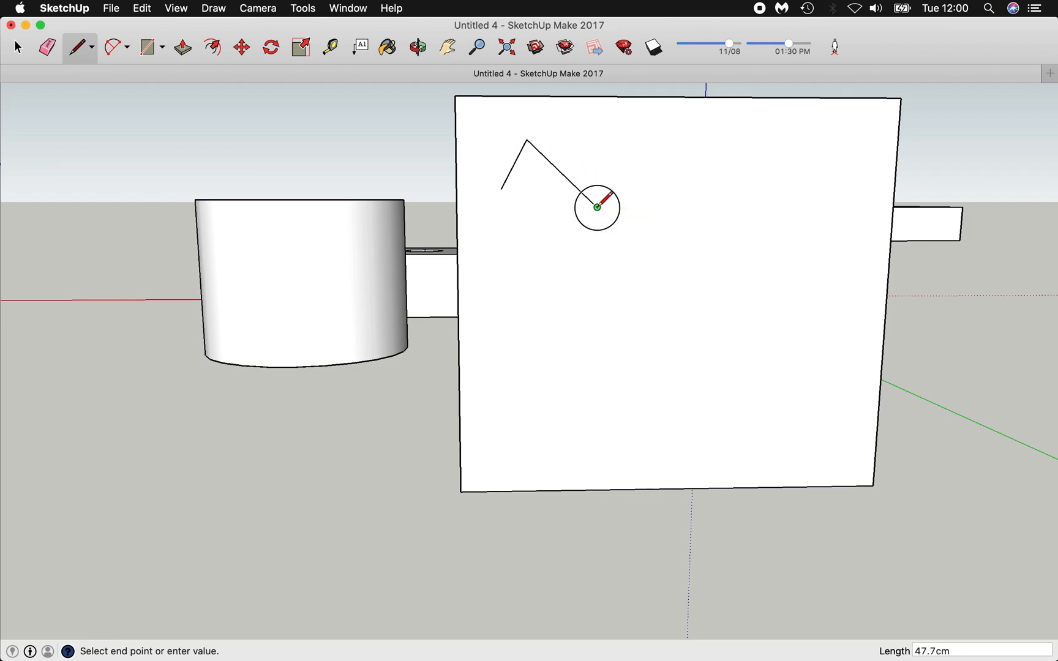
left_click(636, 147)
left_click(754, 176)
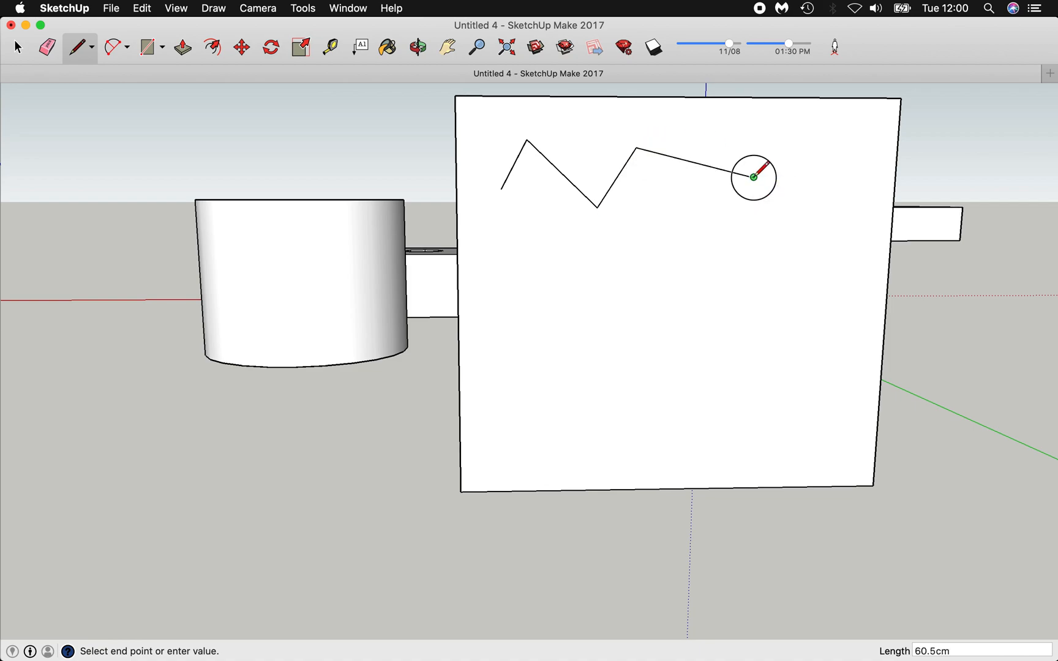
left_click(821, 147)
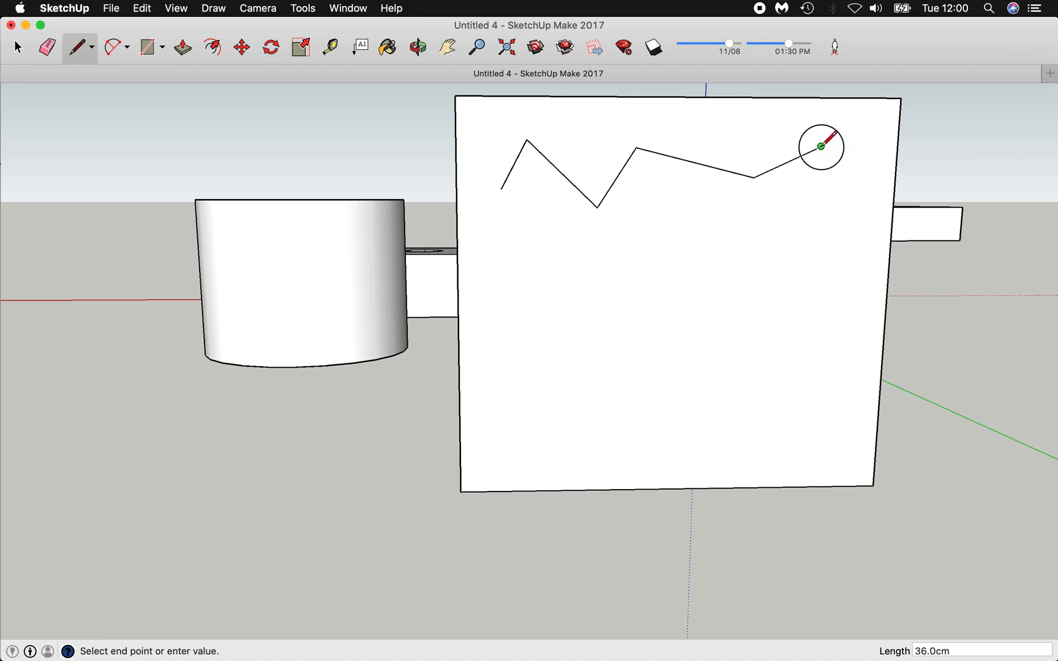
left_click(838, 240)
left_click(709, 298)
left_click(670, 241)
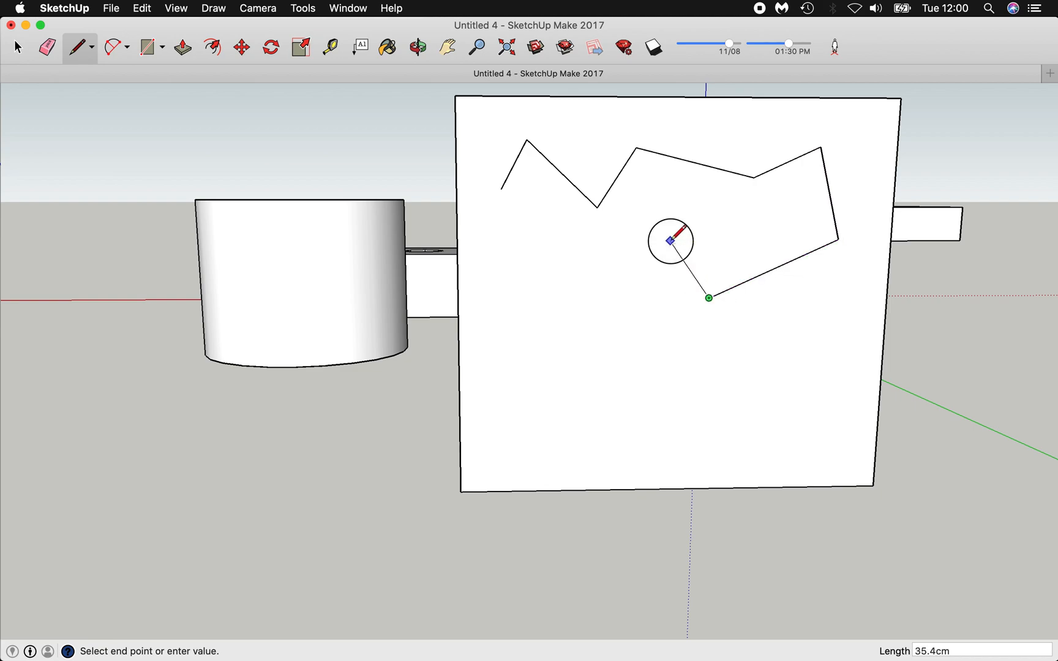
left_click(556, 272)
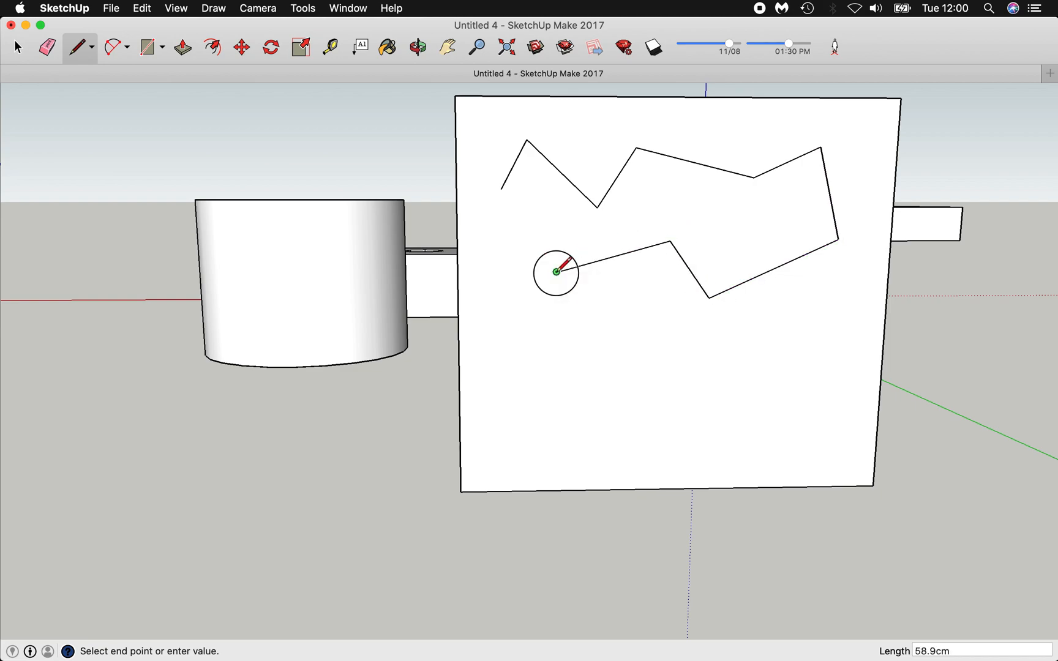
left_click(502, 189)
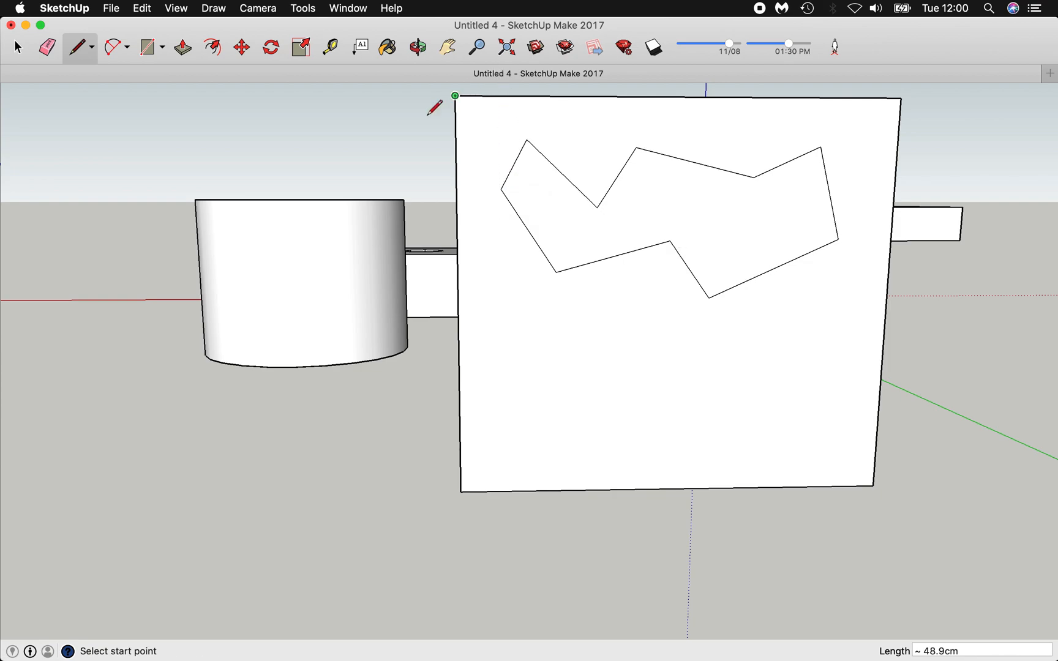
left_click(92, 49)
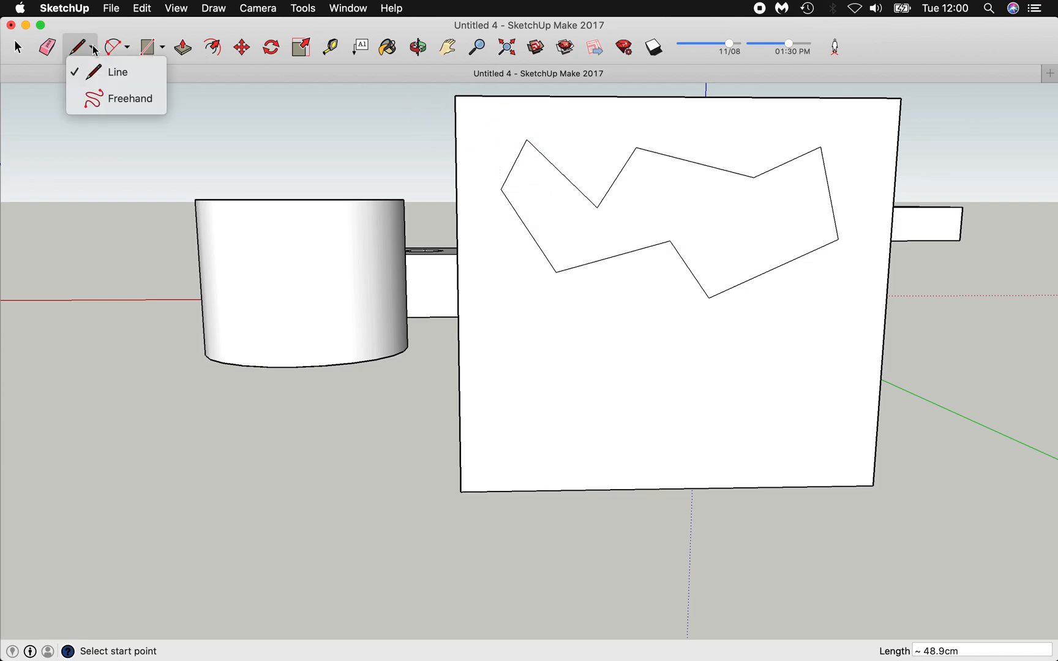
Freehand-sketch a rounded loop at the lower left and a larger blob at the lower right.
left_click(121, 104)
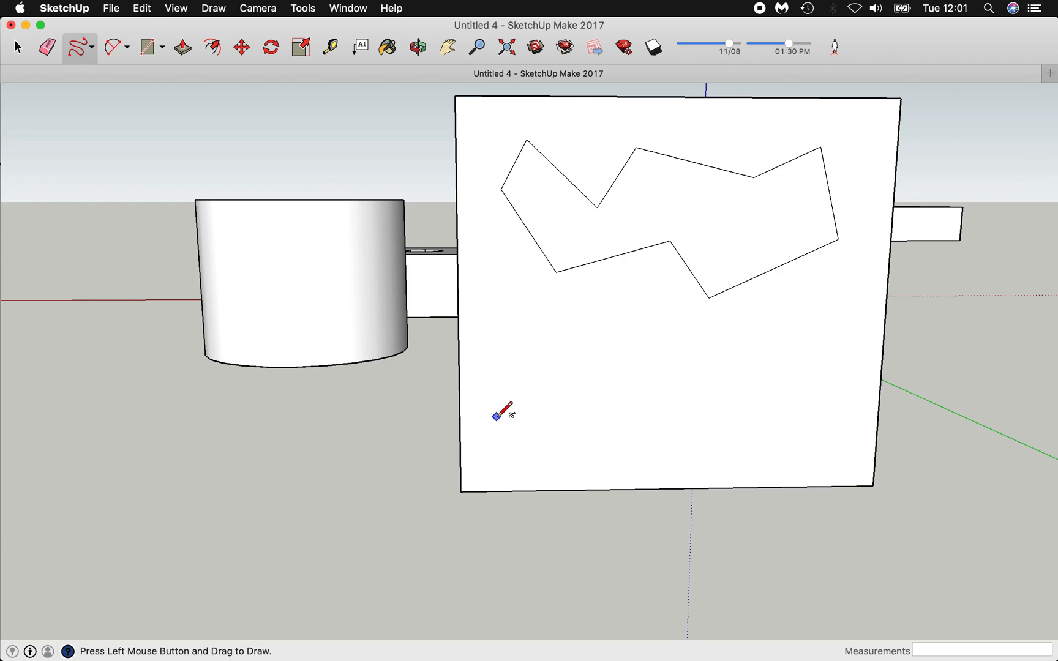
mouse_move(495, 417)
left_mouse_down()
mouse_move(492, 369)
mouse_move(530, 349)
mouse_move(591, 349)
mouse_move(630, 412)
mouse_move(583, 434)
mouse_move(516, 430)
mouse_move(494, 414)
left_mouse_up()
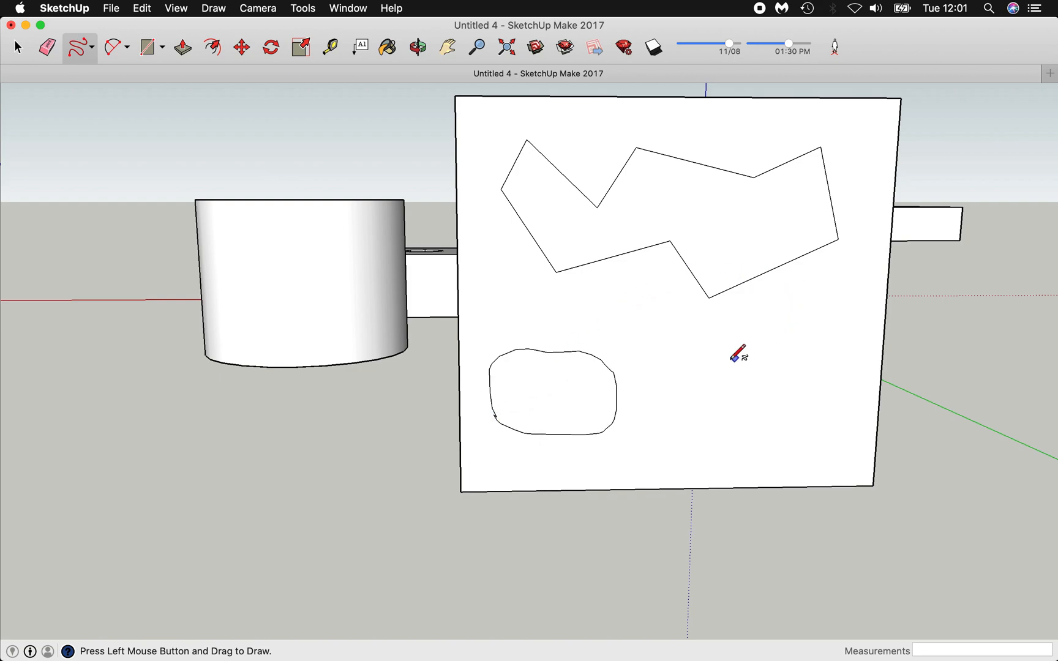
mouse_move(741, 329)
left_mouse_down()
mouse_move(690, 346)
mouse_move(684, 419)
mouse_move(729, 440)
mouse_move(787, 403)
mouse_move(828, 397)
mouse_move(848, 325)
mouse_move(810, 289)
left_mouse_up()
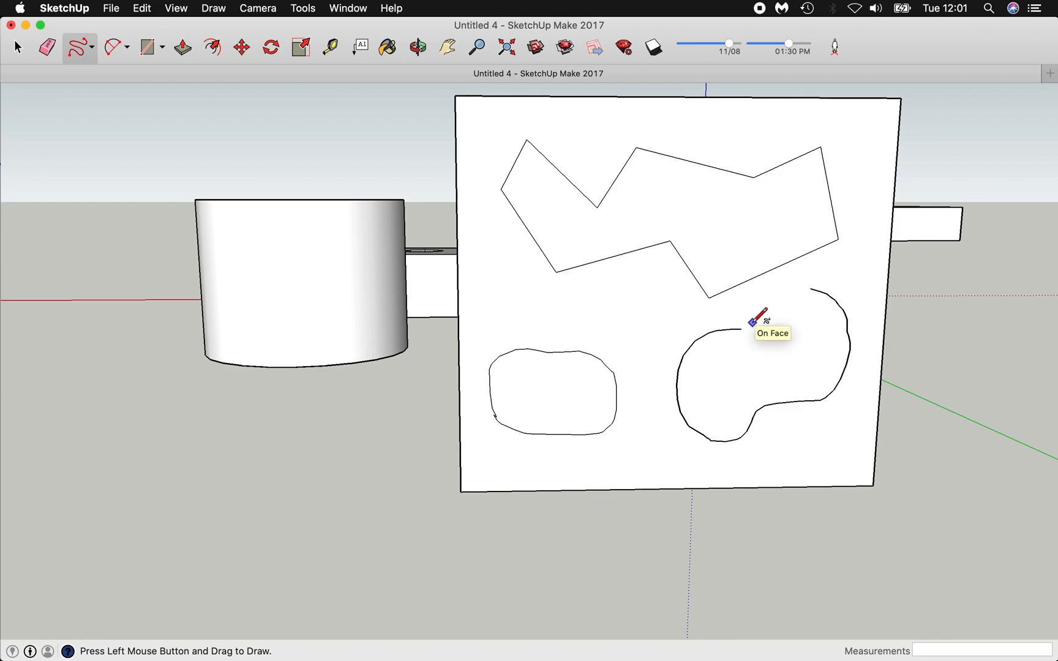
mouse_move(740, 329)
left_mouse_down()
mouse_move(784, 292)
mouse_move(812, 287)
mouse_move(847, 319)
left_mouse_up()
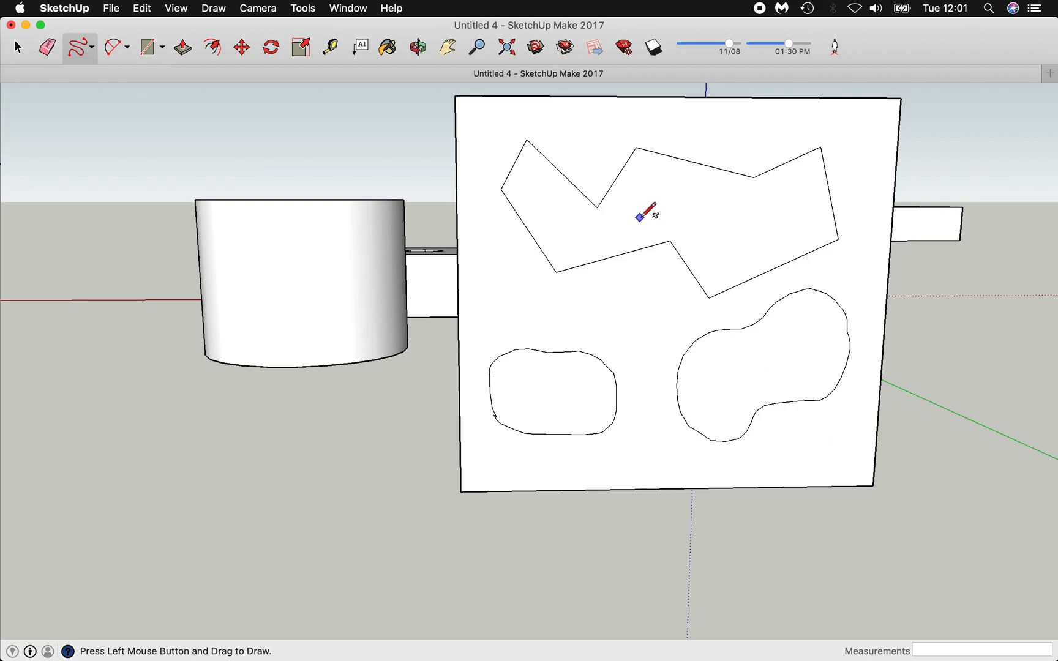
left_click(416, 49)
Orbit and zoom to look down closely on the long block's top face.
left_click_drag(294, 139, 311, 215)
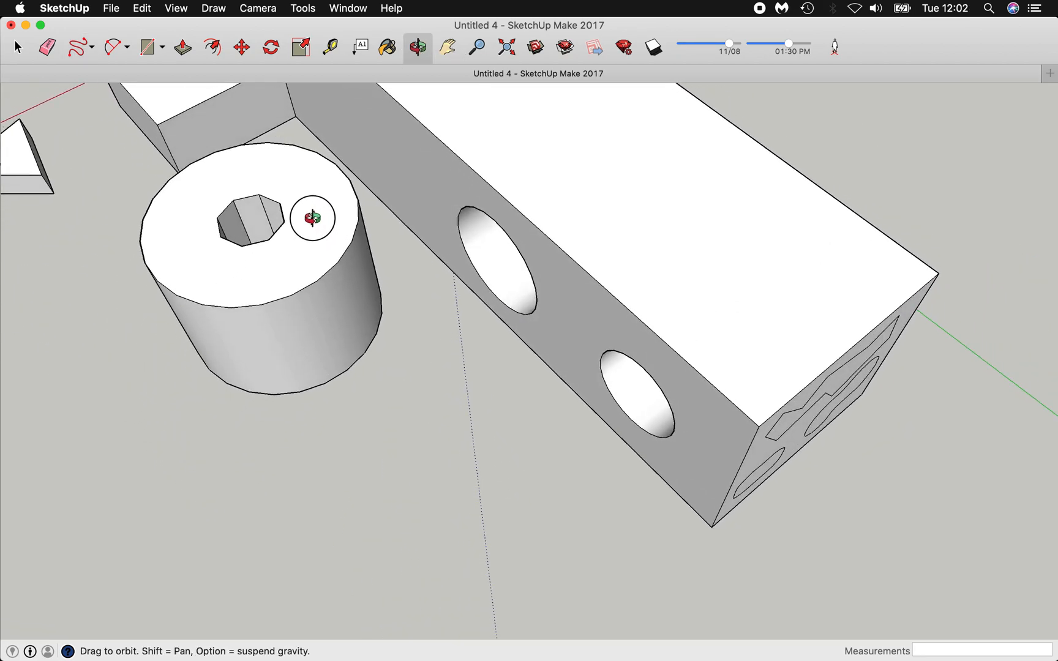
left_click_drag(658, 198, 633, 203)
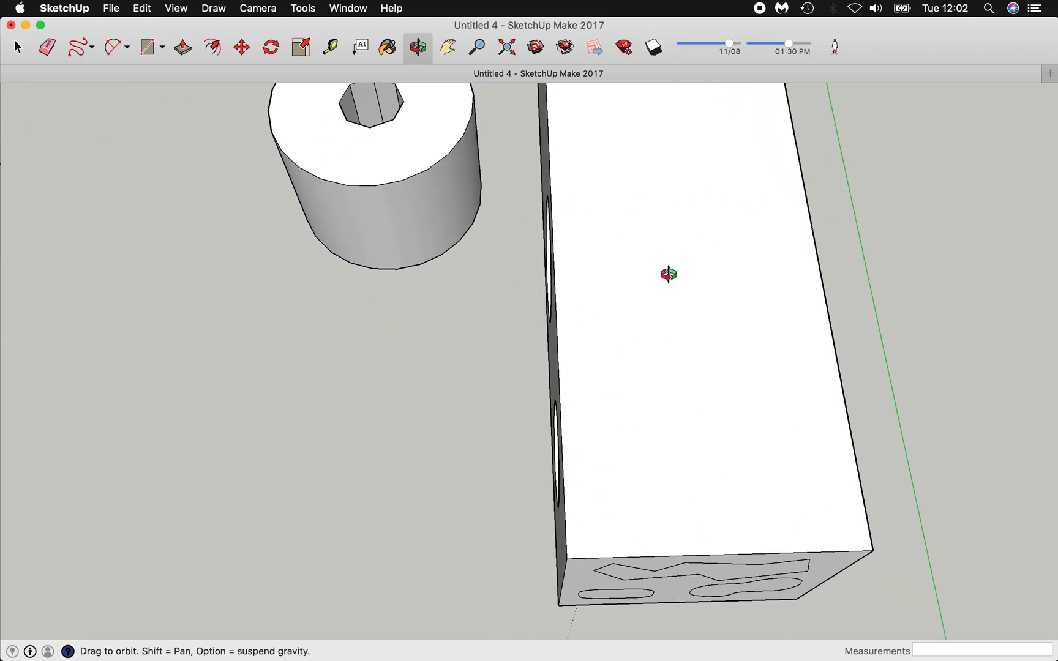
scroll(668, 274, "up", 3)
left_click(476, 48)
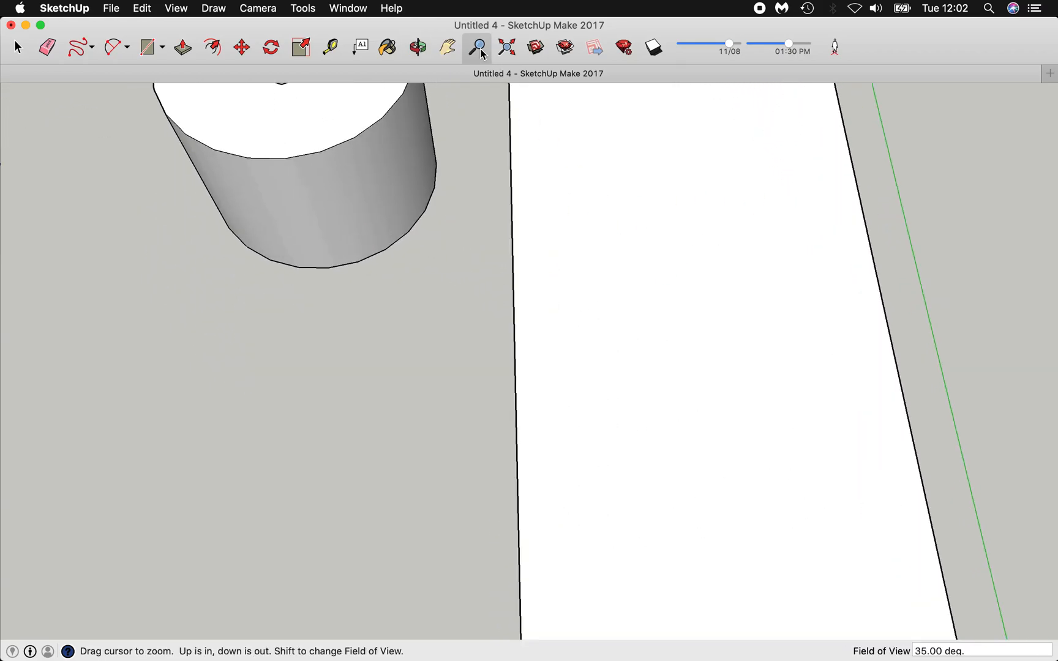
scroll(677, 367, "up", 5)
scroll(677, 367, "down", 5)
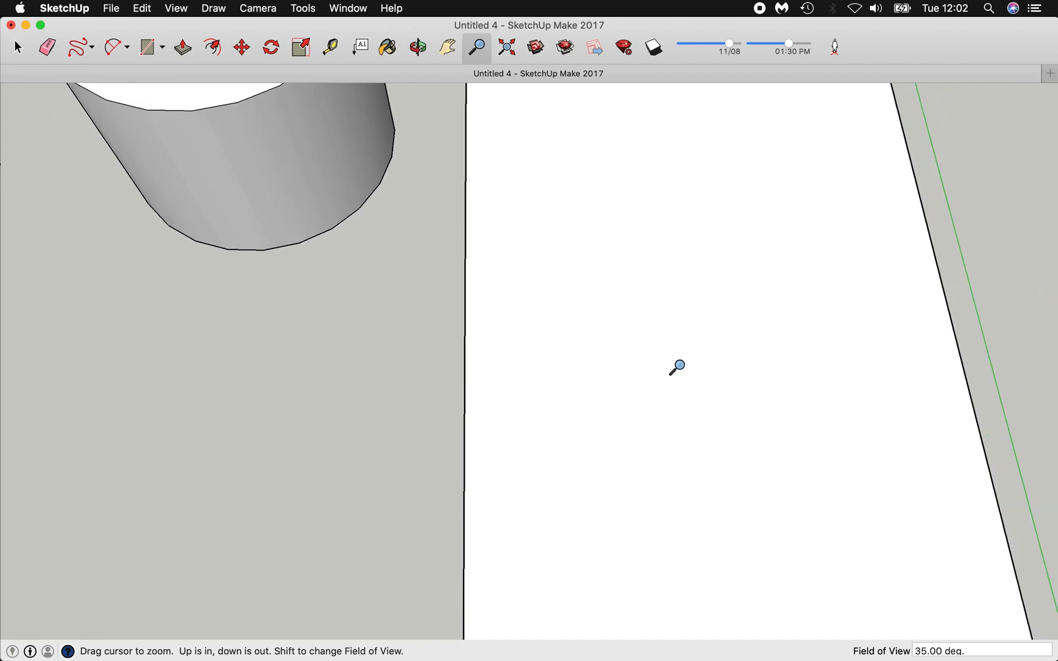
Draw a small freehand oval beside the cylinder, then zoom to the whole model.
left_click(90, 47)
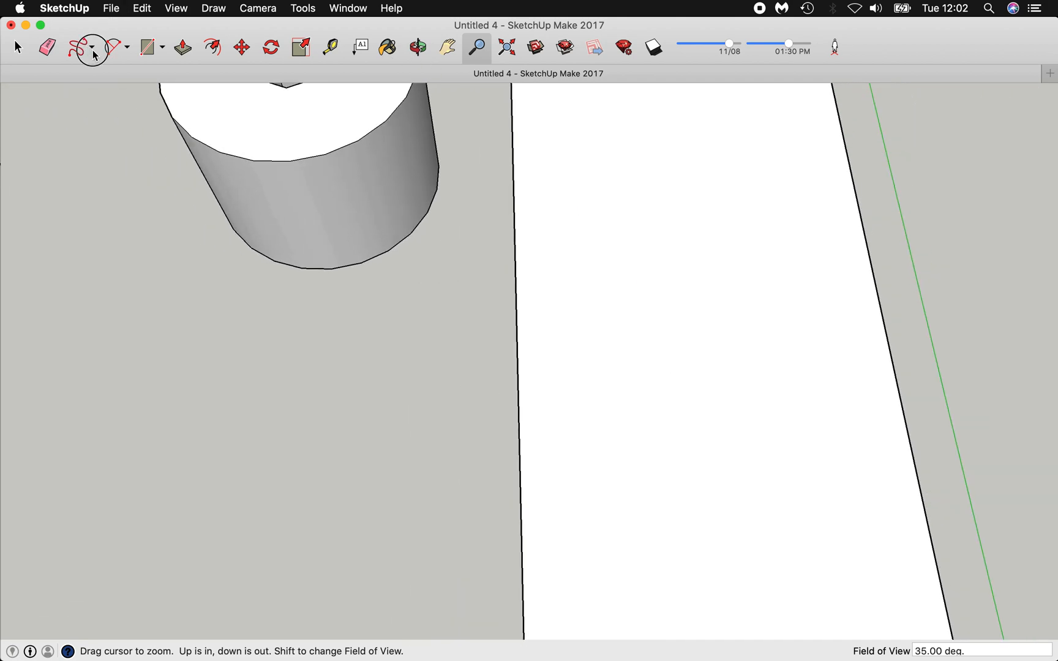
left_click(104, 98)
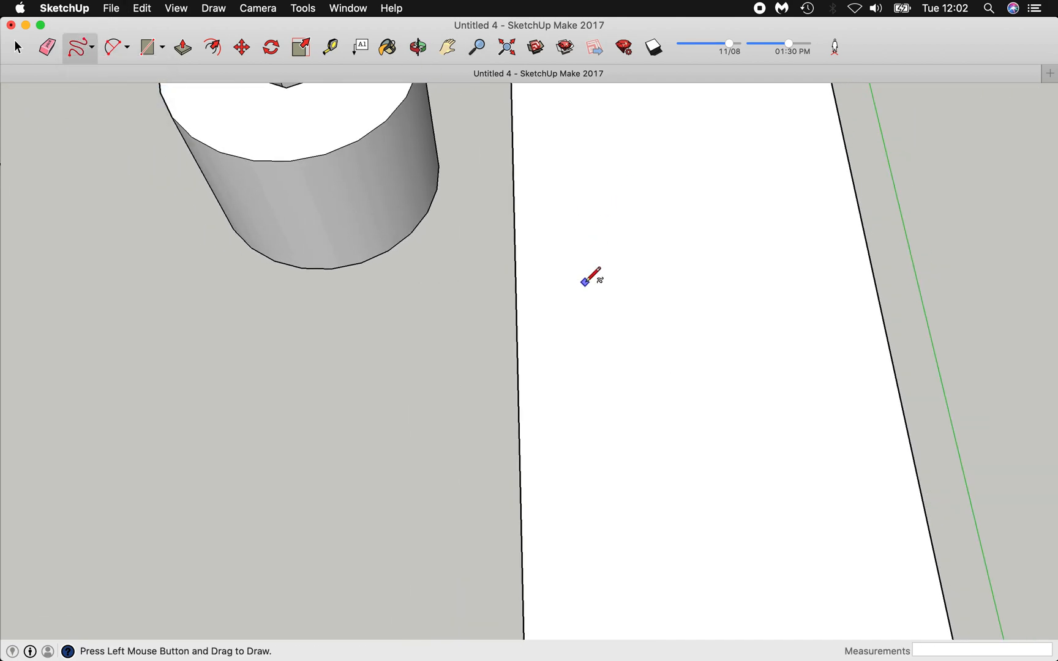
mouse_move(580, 259)
left_mouse_down()
mouse_move(625, 236)
mouse_move(661, 259)
mouse_move(666, 310)
mouse_move(644, 331)
mouse_move(606, 324)
mouse_move(582, 278)
left_mouse_up()
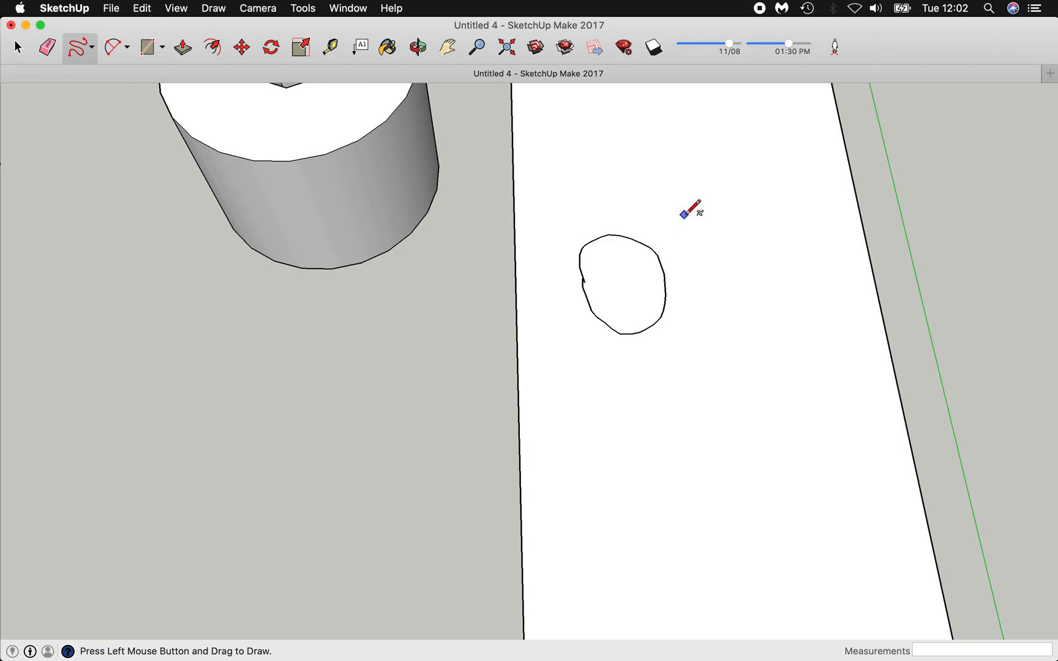
left_click(507, 47)
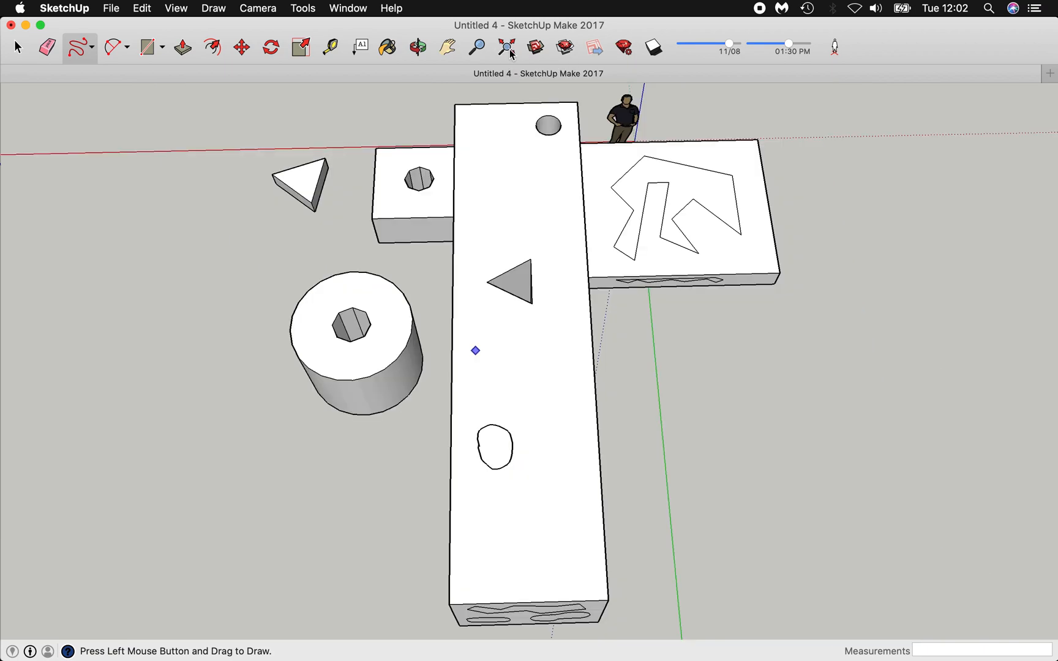
Push/Pull the lightning face up, and extrude the slab-front shape and end-face blobs outward.
left_click(417, 48)
left_click_drag(567, 406, 362, 234)
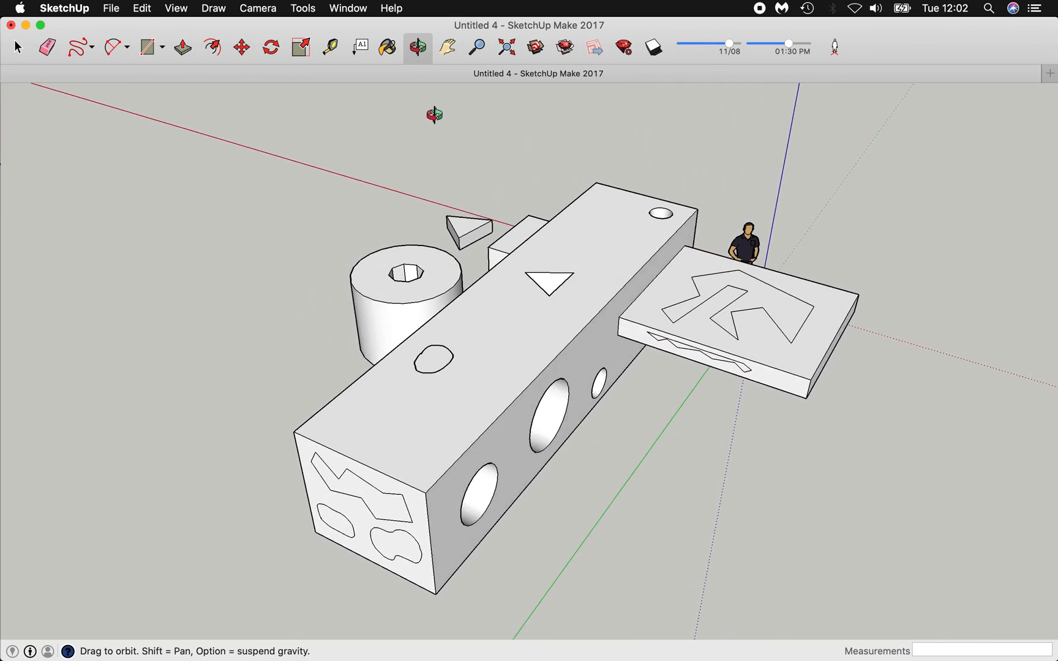
left_click(183, 49)
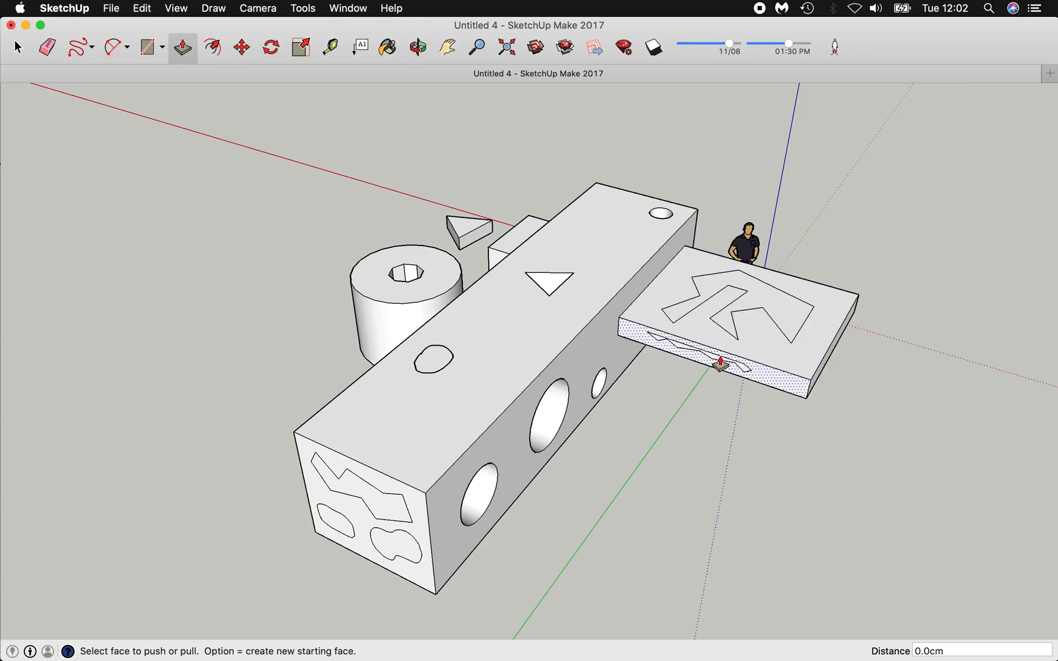
left_click_drag(747, 302, 772, 202)
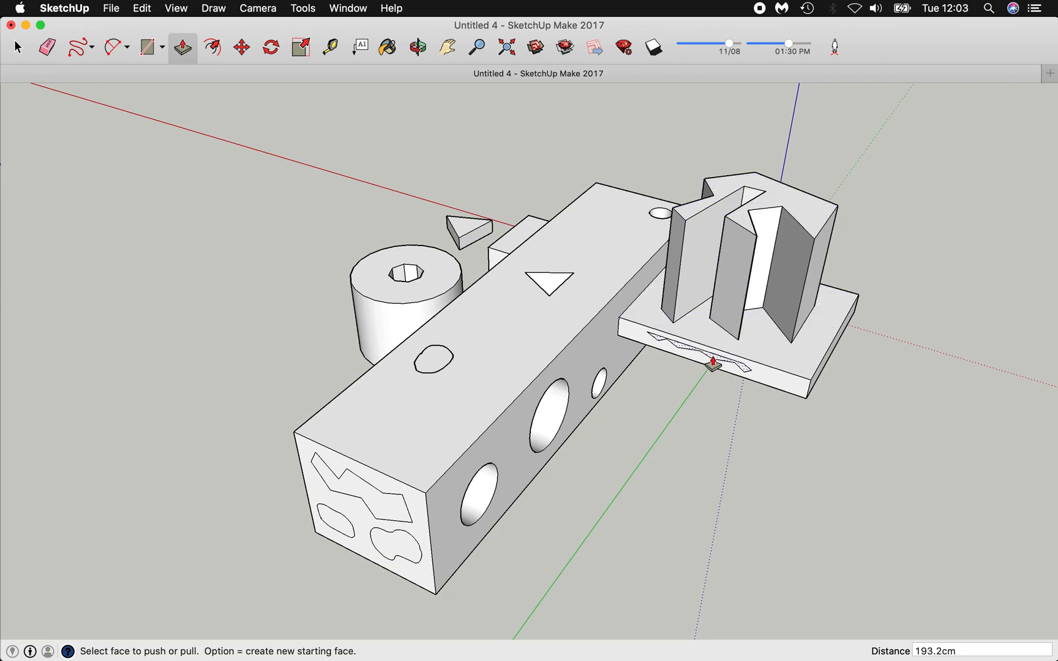
left_click_drag(712, 360, 689, 415)
left_click_drag(397, 554, 367, 585)
left_click_drag(328, 530, 371, 511)
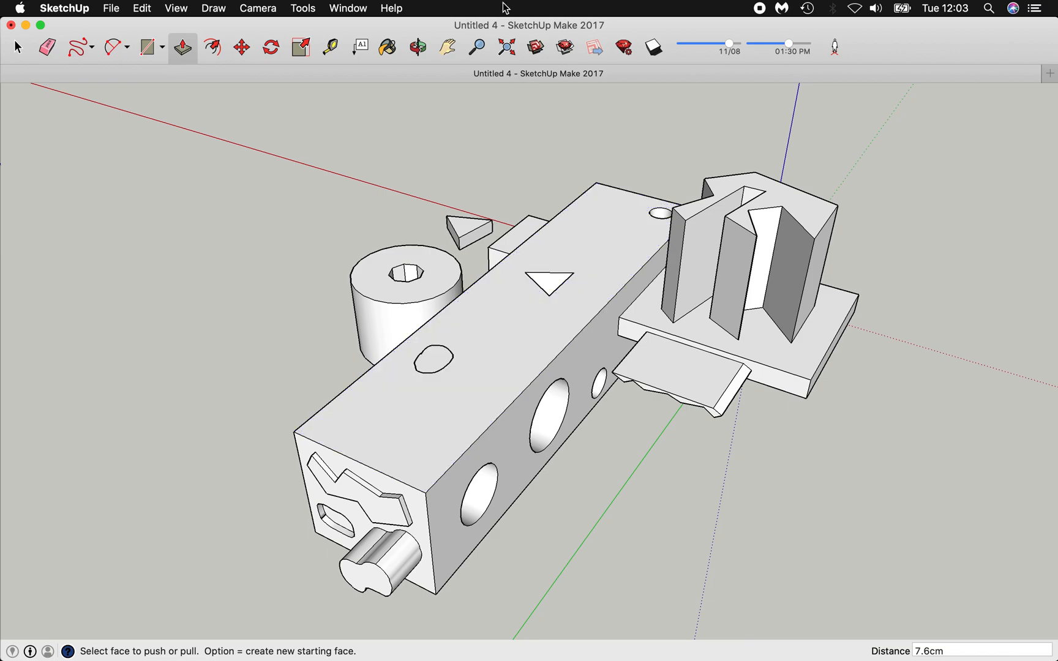
Zoom in on the oval and draw a short freehand stroke joining its open ends.
left_click(477, 47)
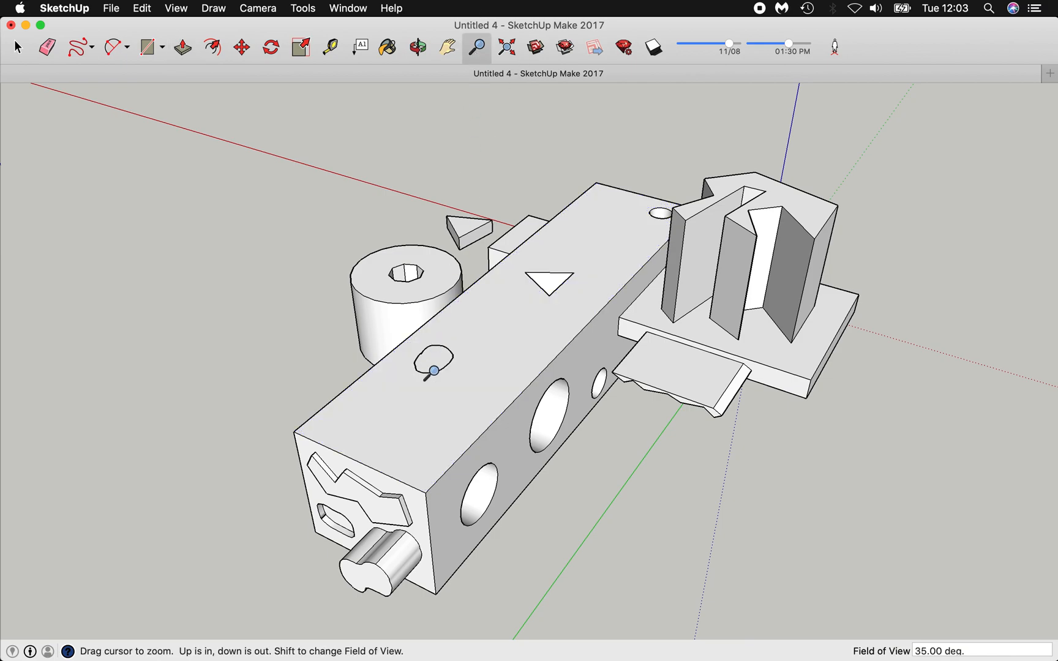
scroll(433, 371, "up", 10)
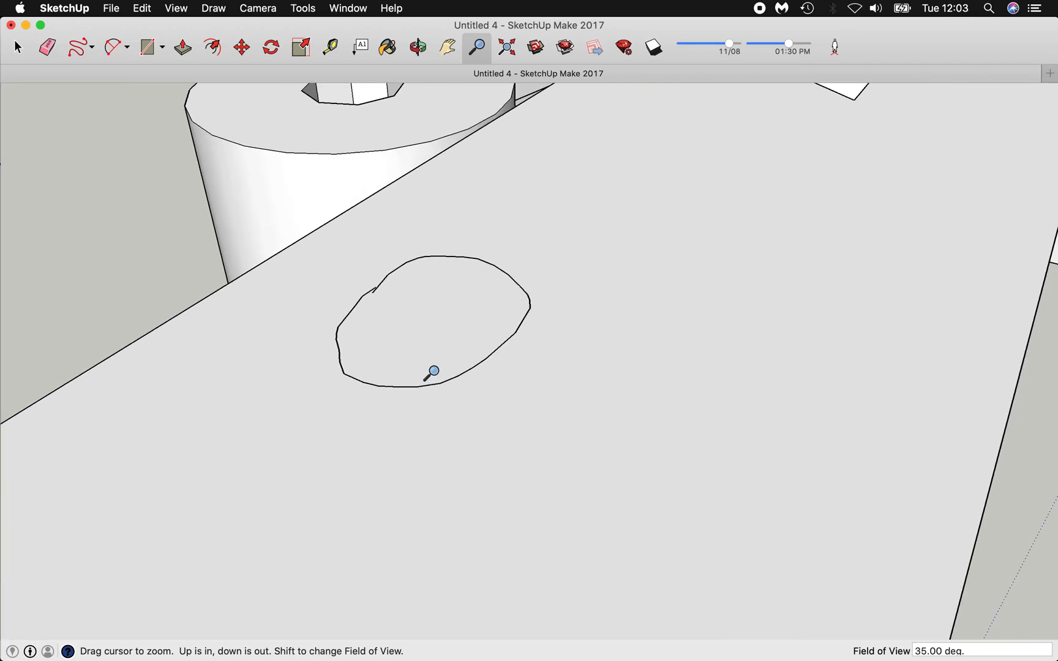
scroll(432, 371, "up", 10)
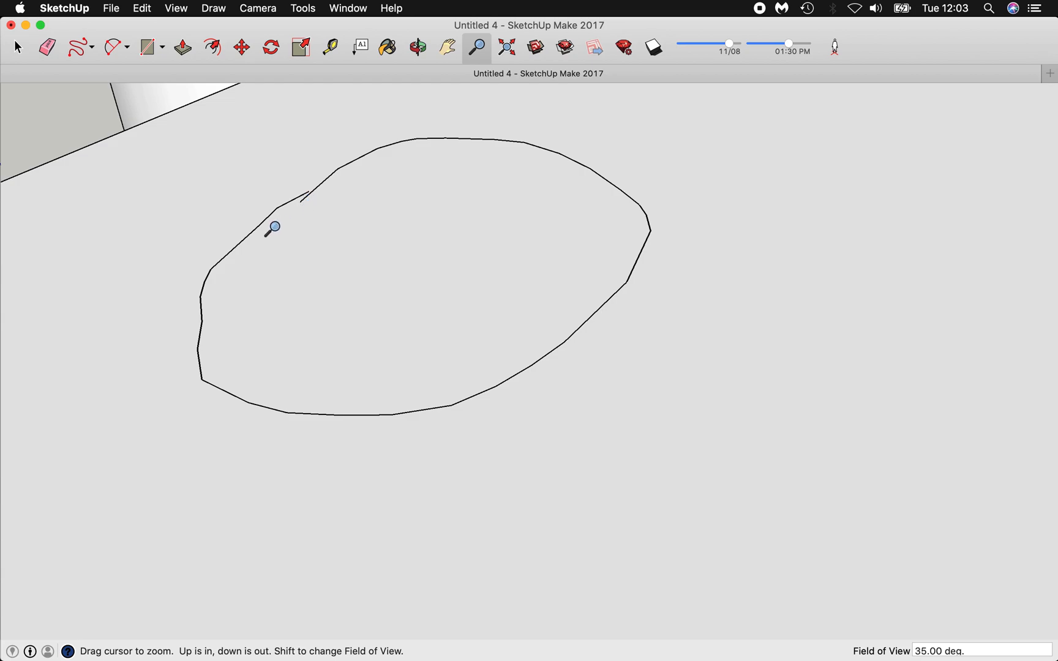
left_click(91, 48)
left_click(118, 100)
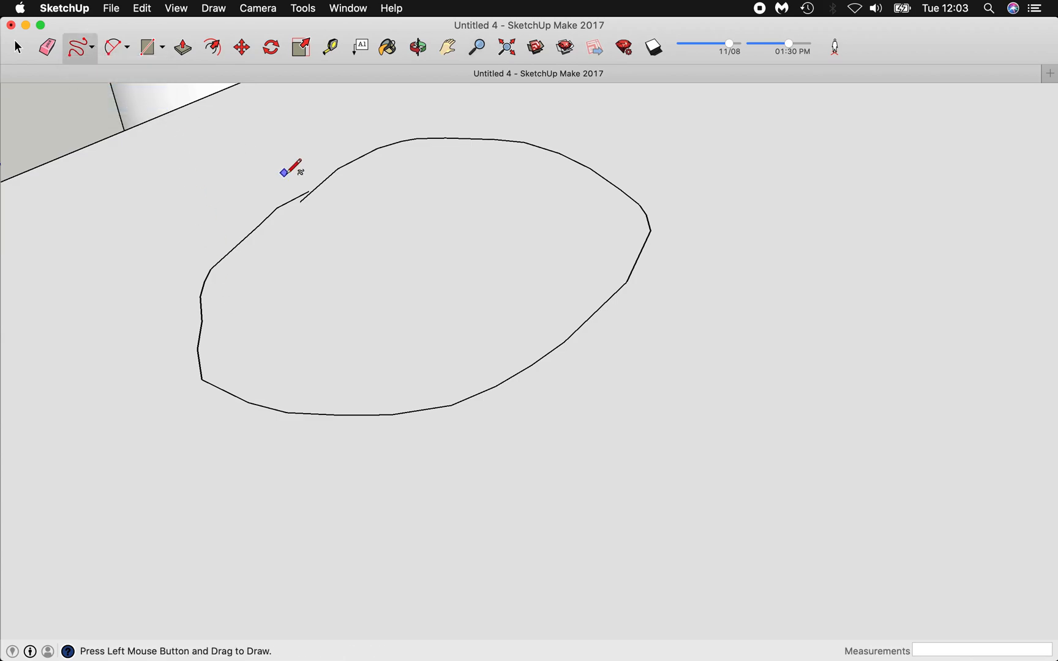
left_click_drag(300, 201, 309, 192)
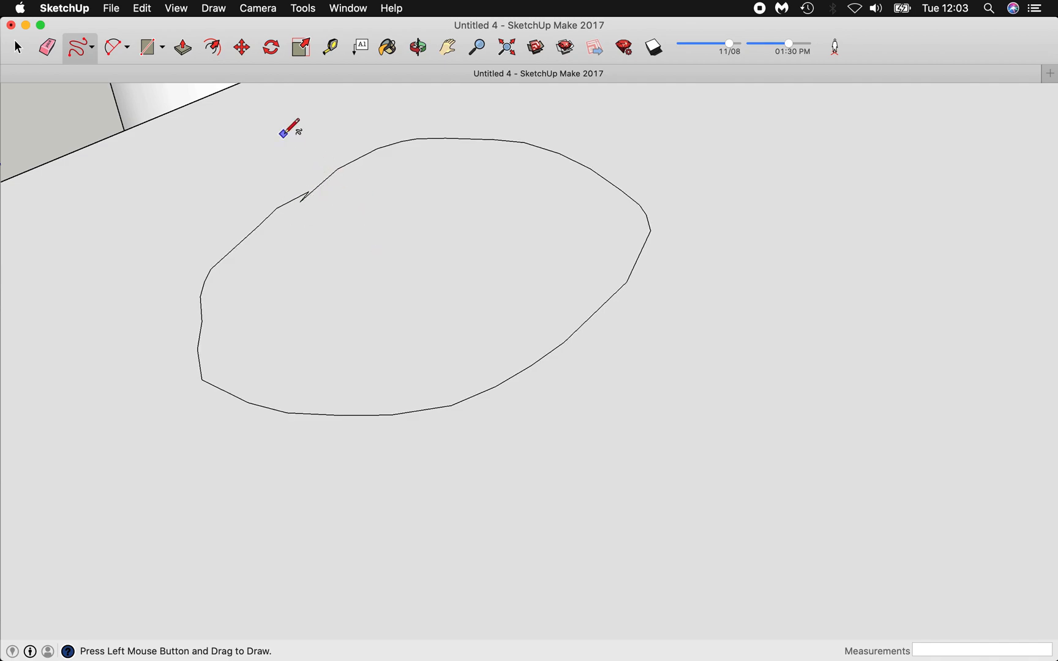
Push the oval 10.8cm down into the block, then view the whole model from lower down.
left_click(185, 51)
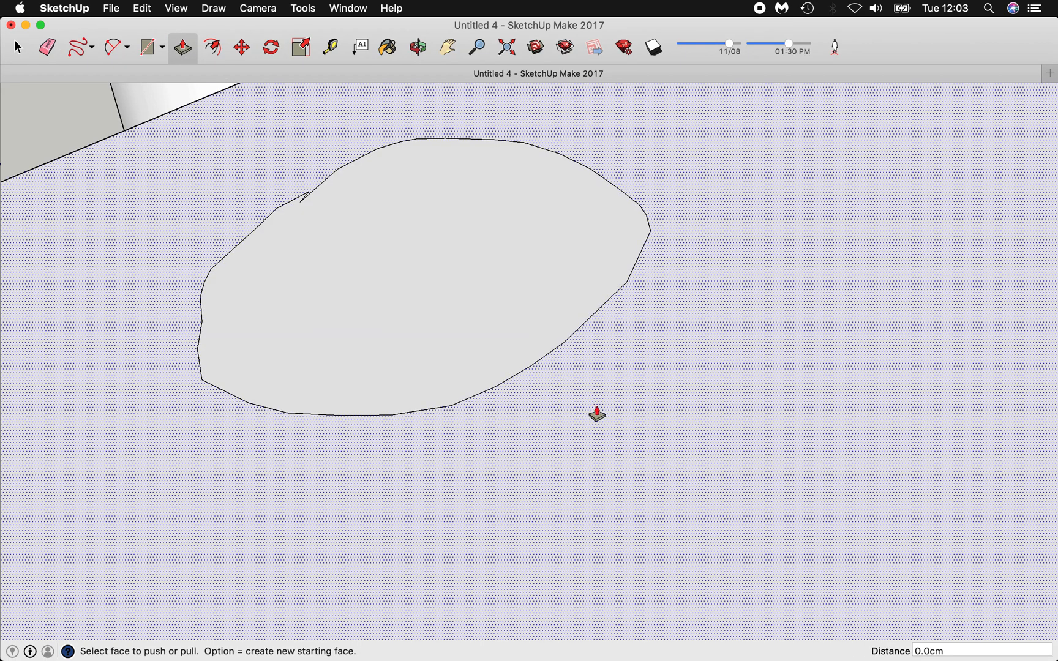
left_click(488, 307)
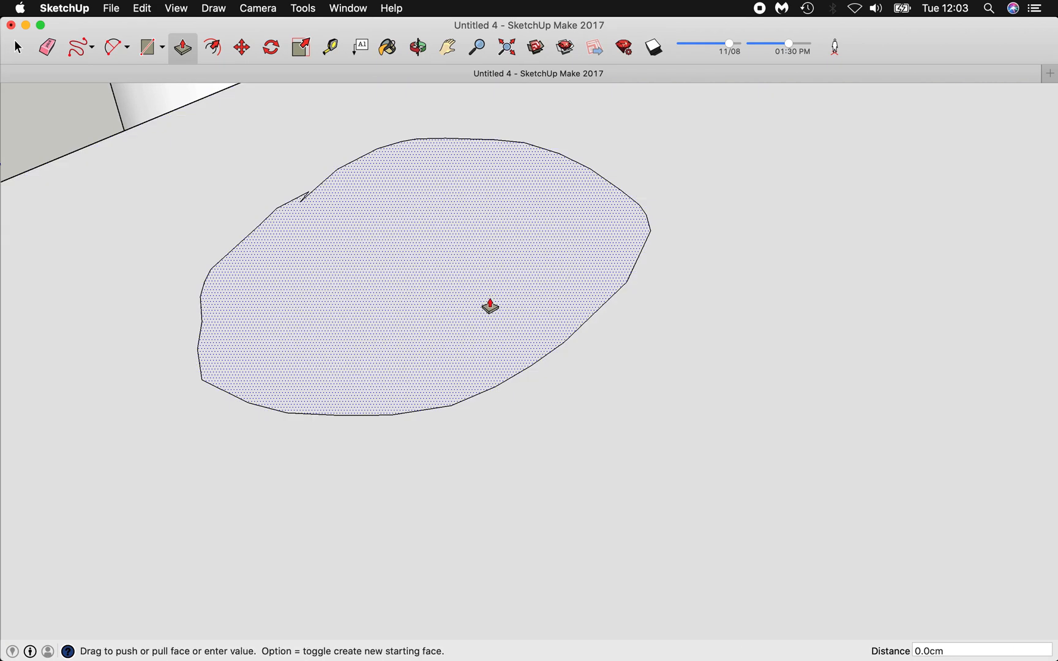
left_click(489, 368)
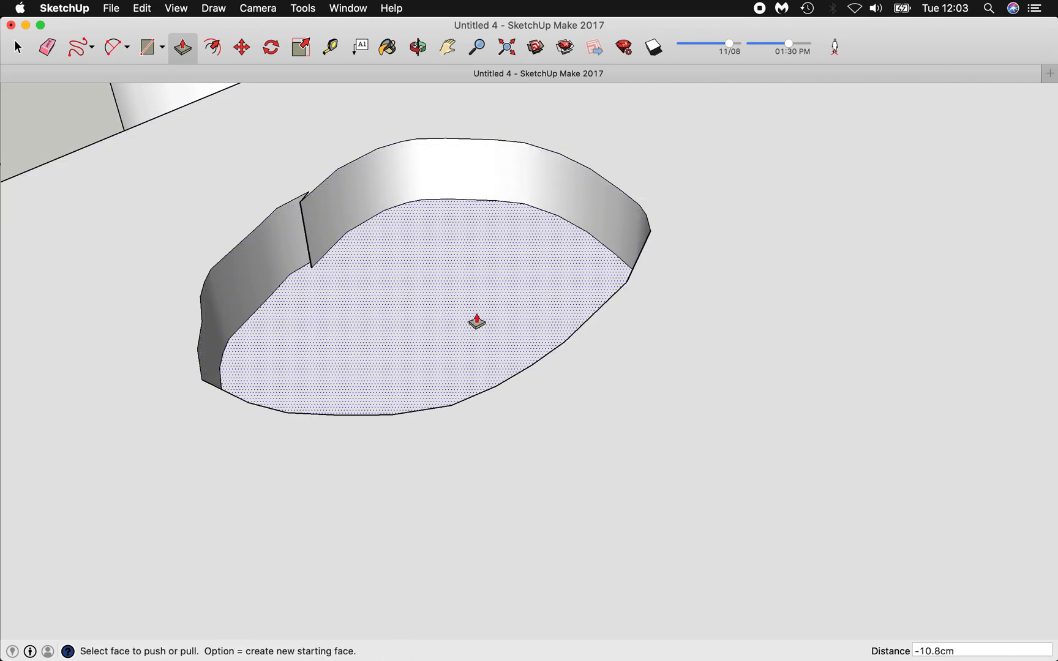
left_click(506, 54)
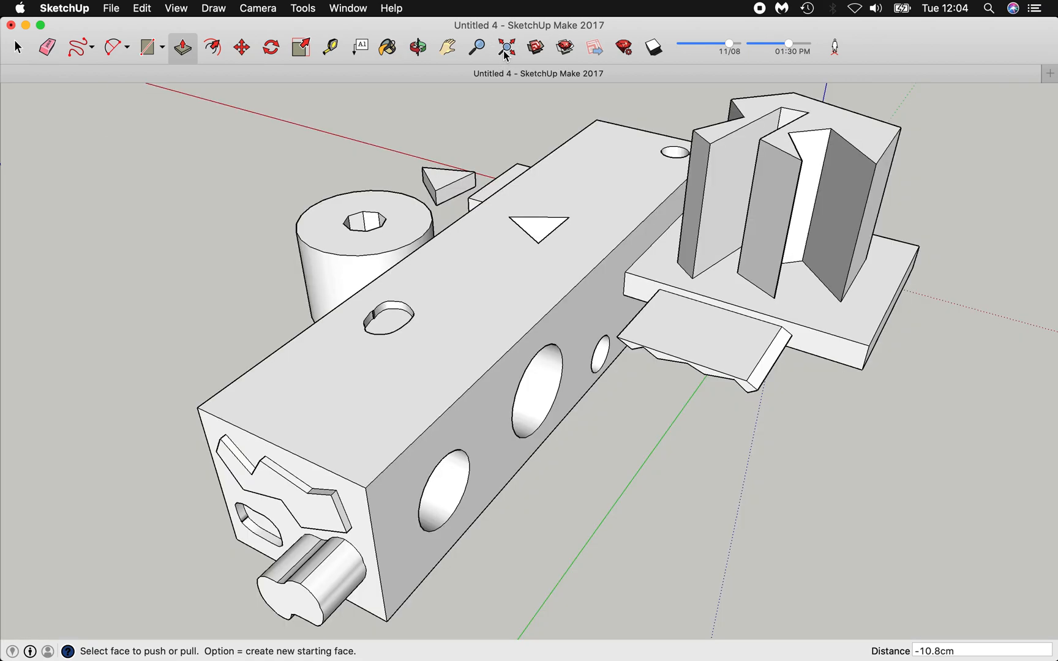
left_click(415, 50)
left_click_drag(552, 432, 458, 373)
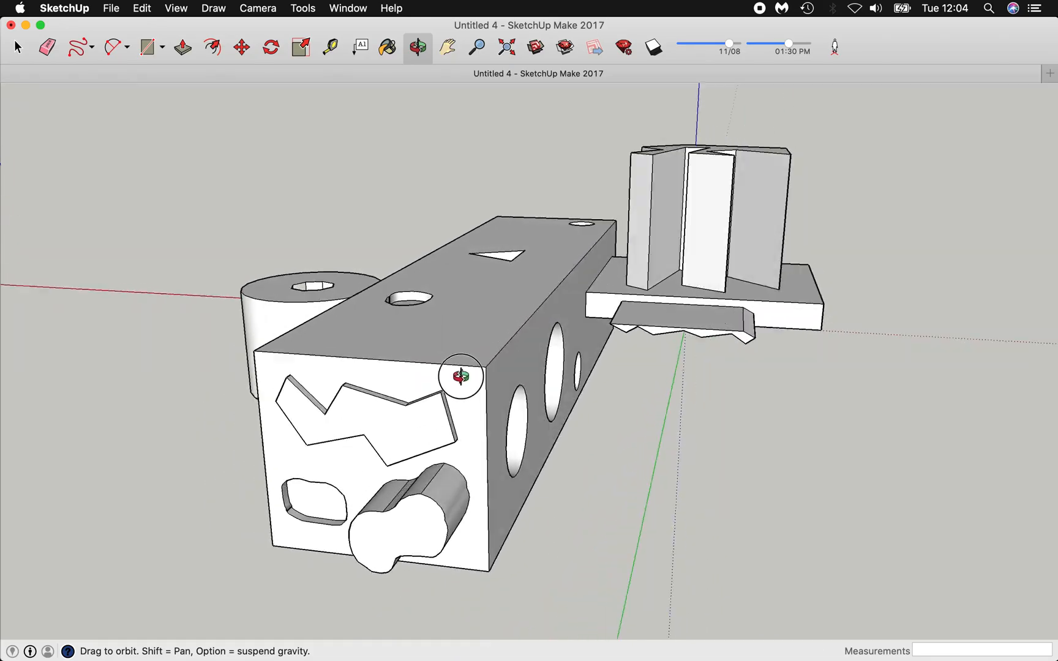